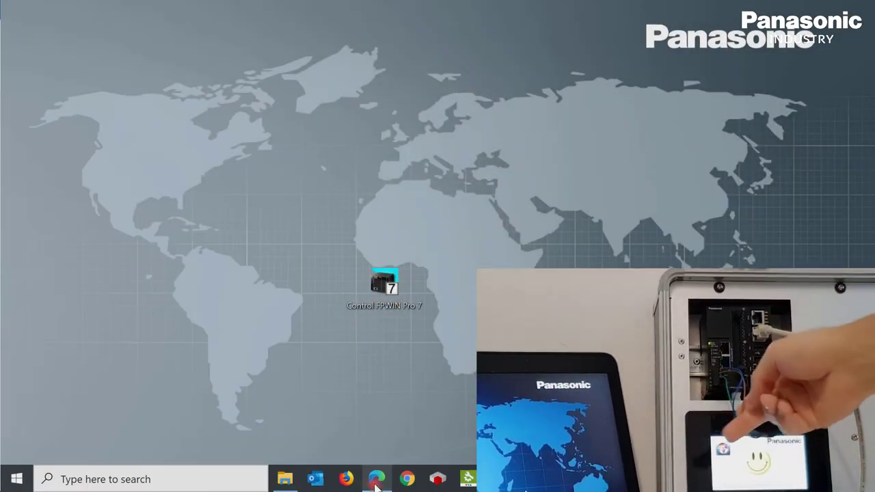
Bring the live Sample Data page in Edge to the front and select its address.
click(377, 479)
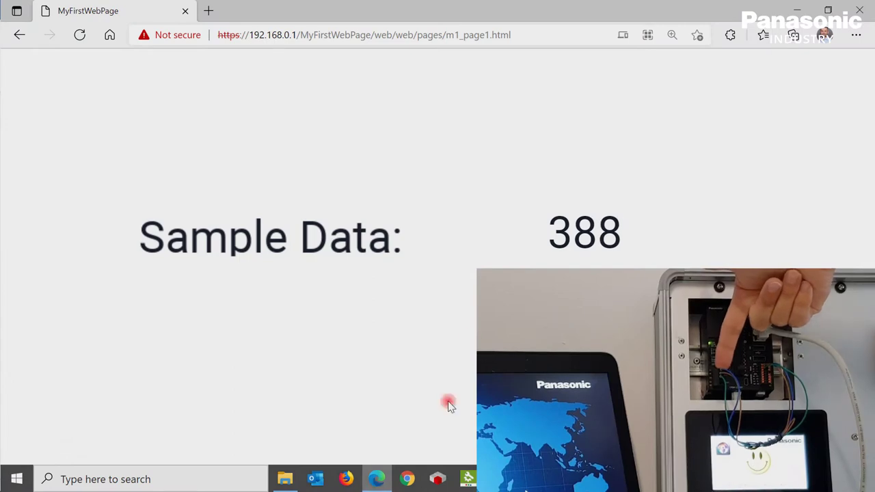
click(525, 34)
click(525, 35)
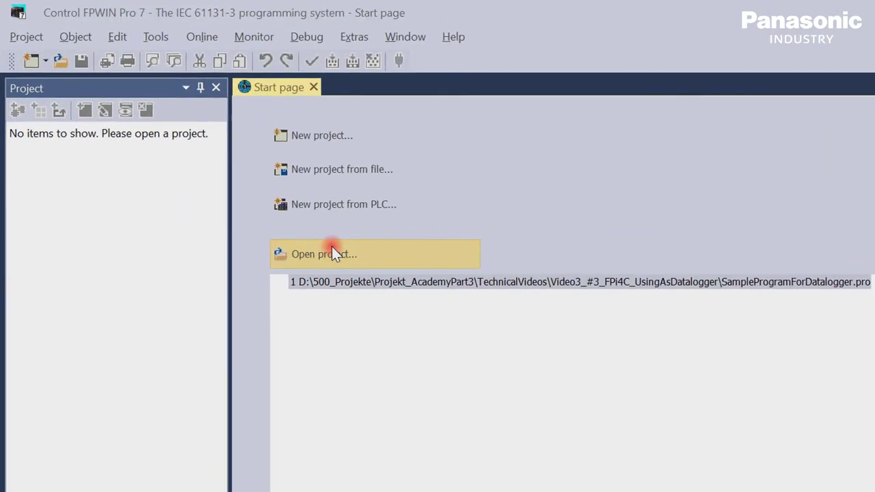
Open SampleProgramForDatalogger.pro and show its COM0 serial port settings at 115200 baud.
click(334, 256)
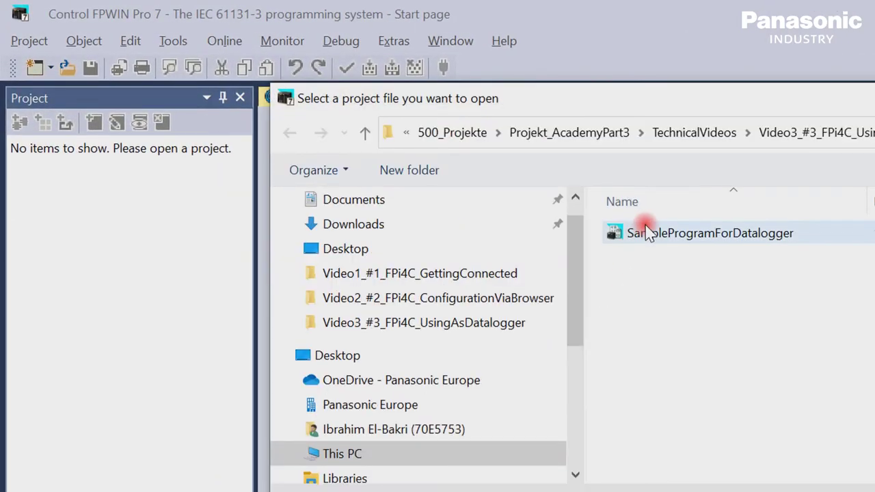
click(649, 233)
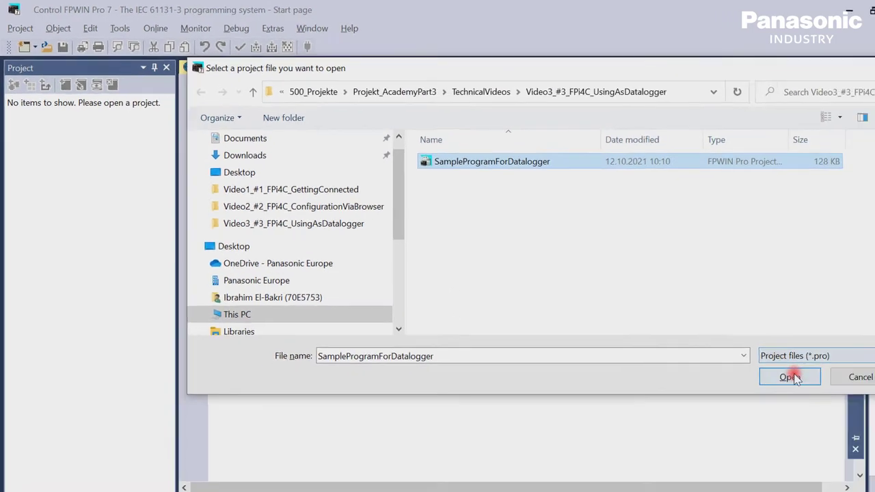
click(787, 429)
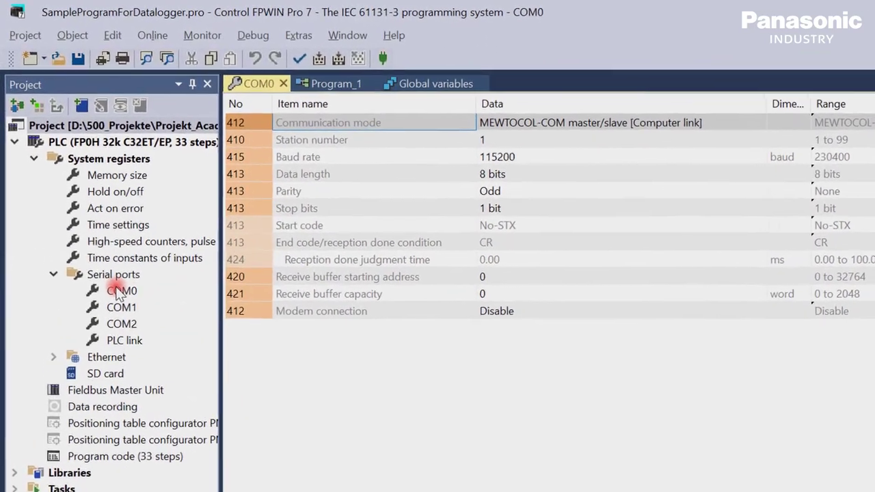
click(119, 292)
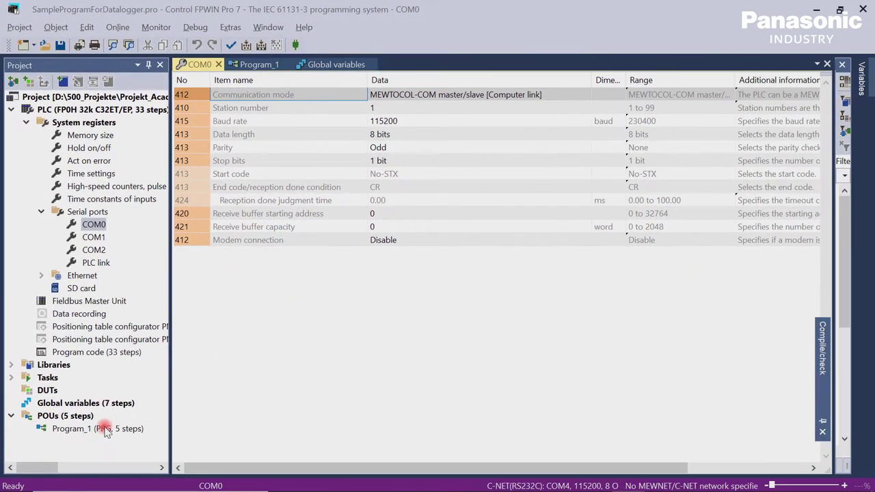
Open Program_1, keep C-NET on COM4 at 115200, and go online in Remote RUN.
double_click(104, 429)
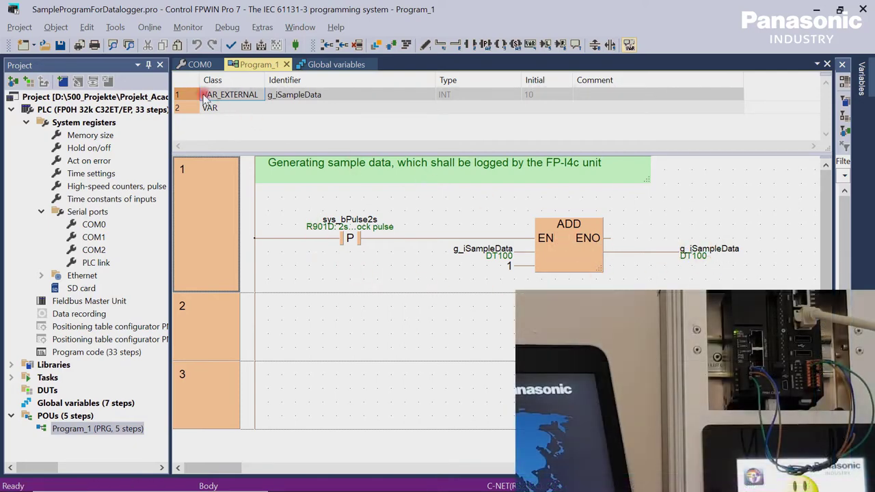
click(149, 28)
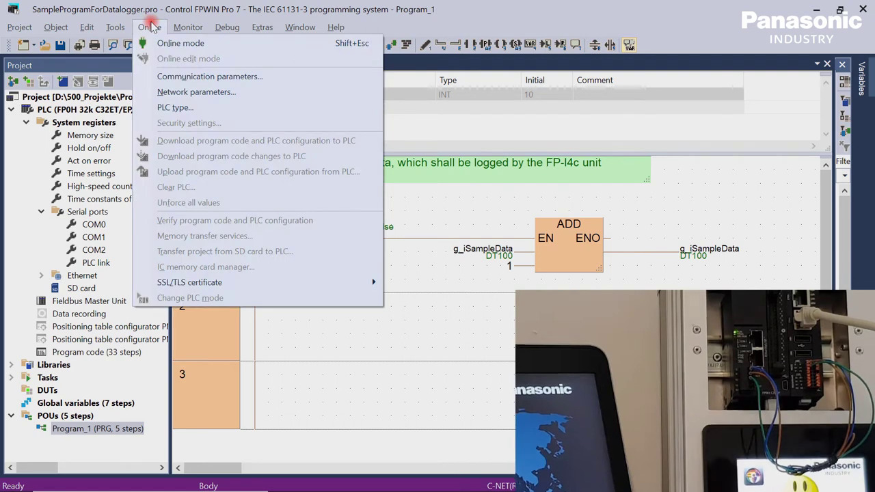
click(190, 76)
click(457, 97)
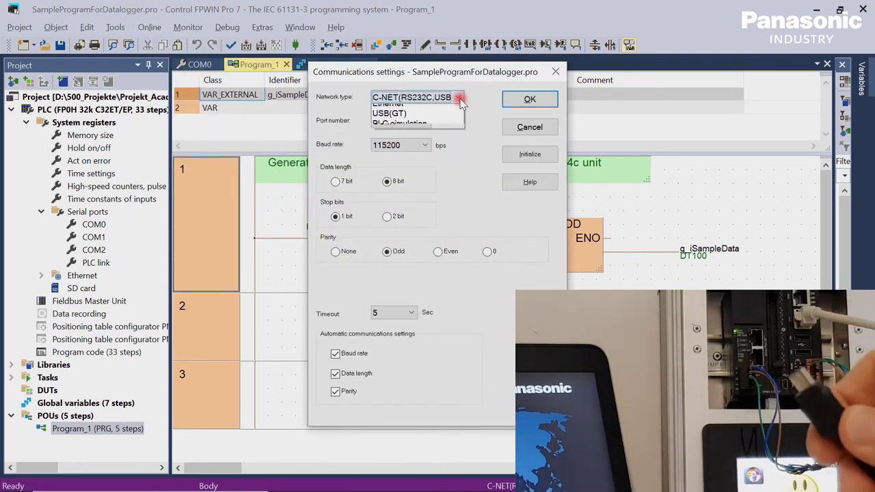
click(456, 112)
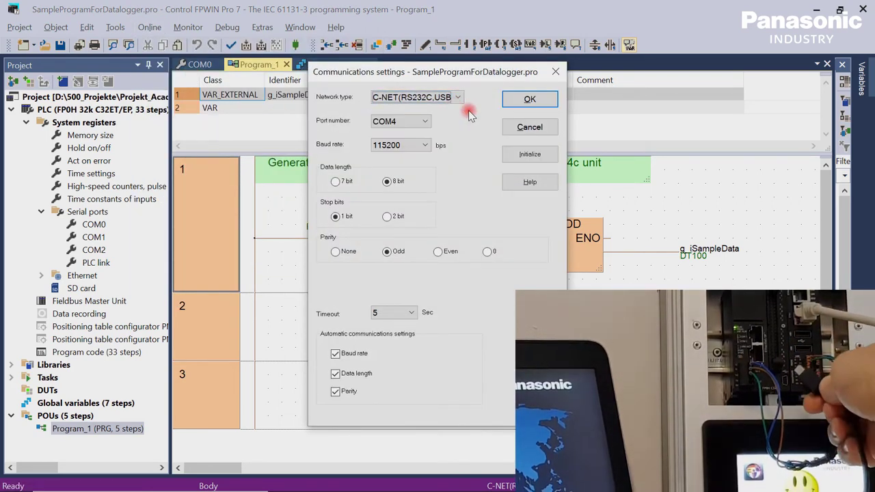
click(537, 101)
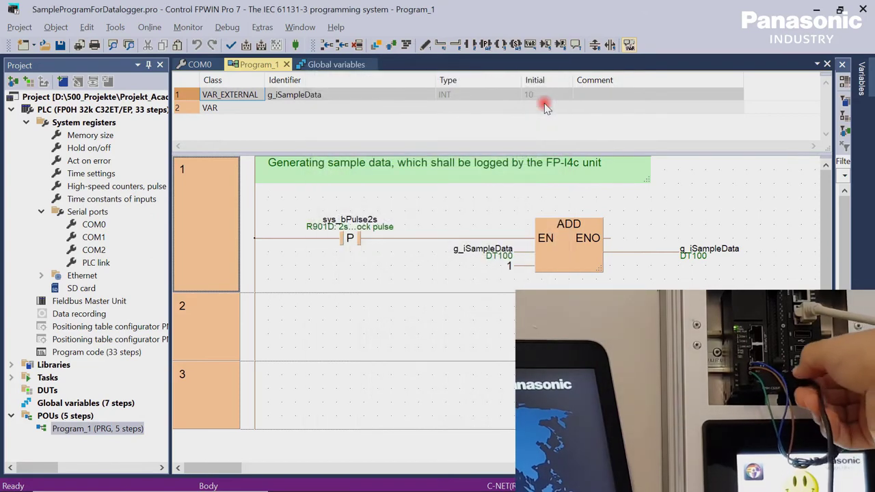
click(295, 45)
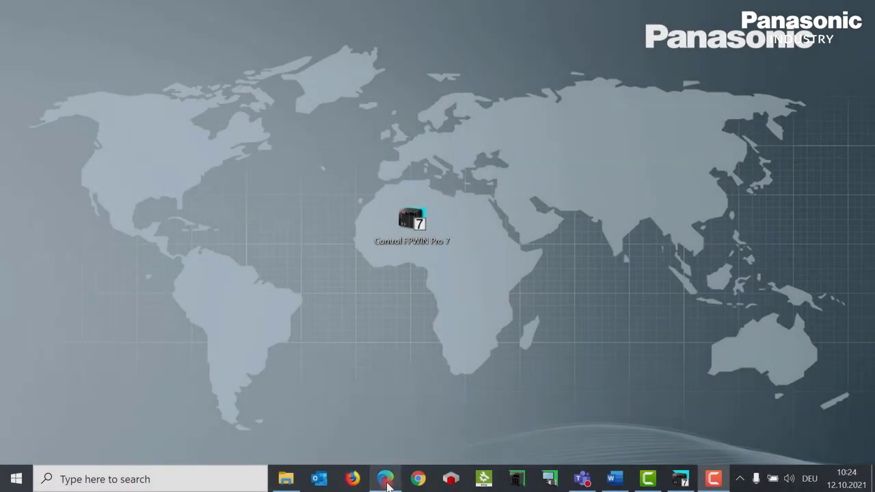
click(385, 479)
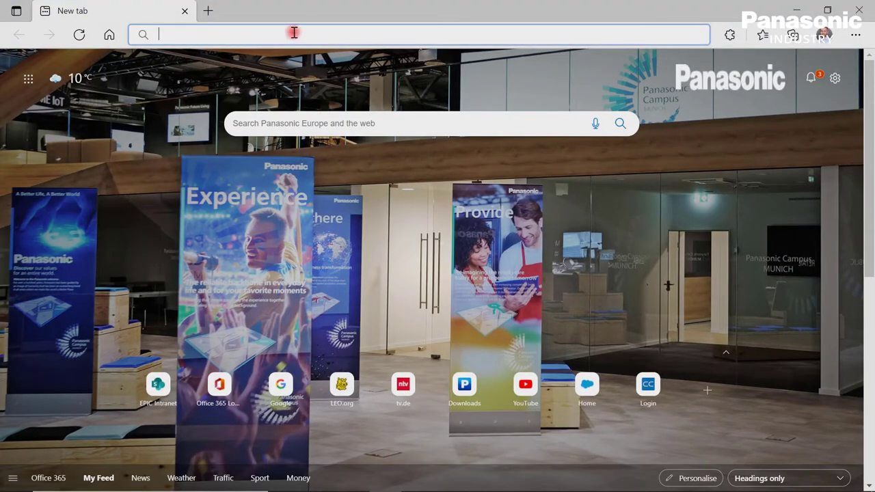
text(https://192.168.0.1/machine_config/)
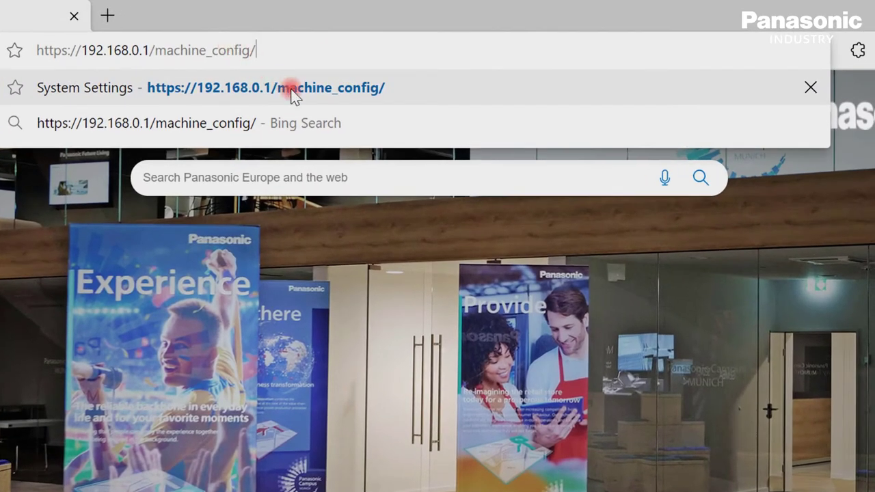
click(290, 93)
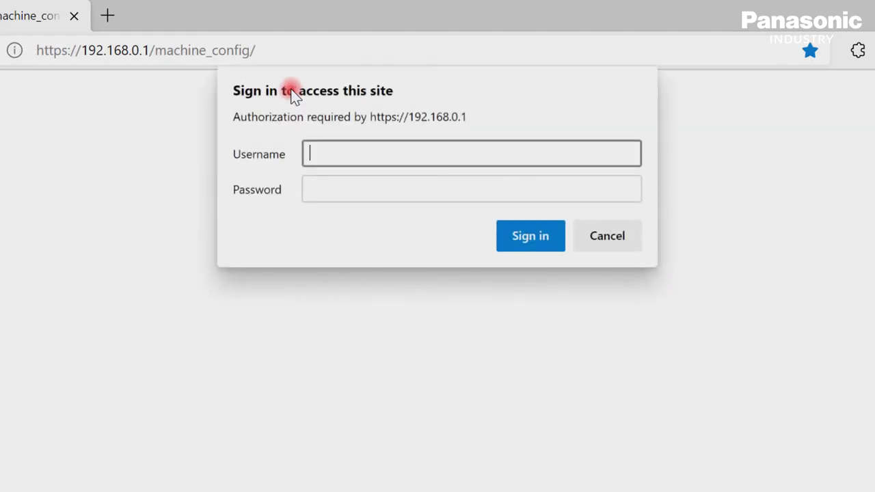
text(admin)
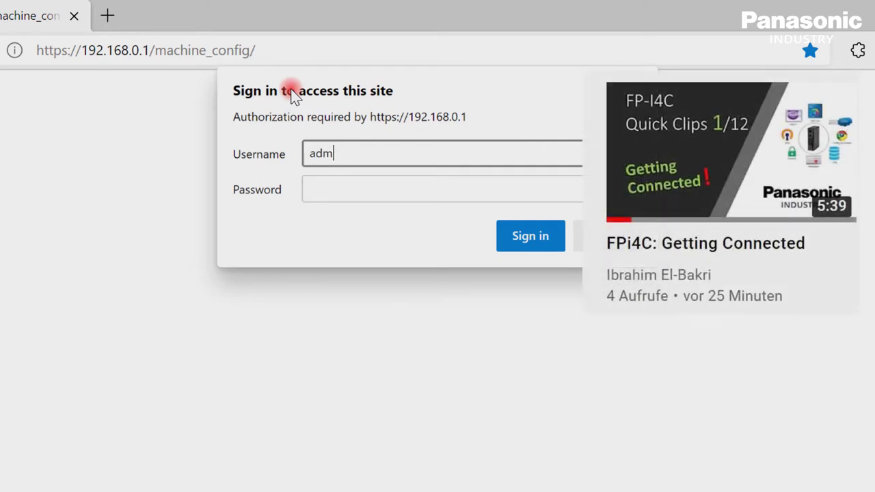
key(Tab)
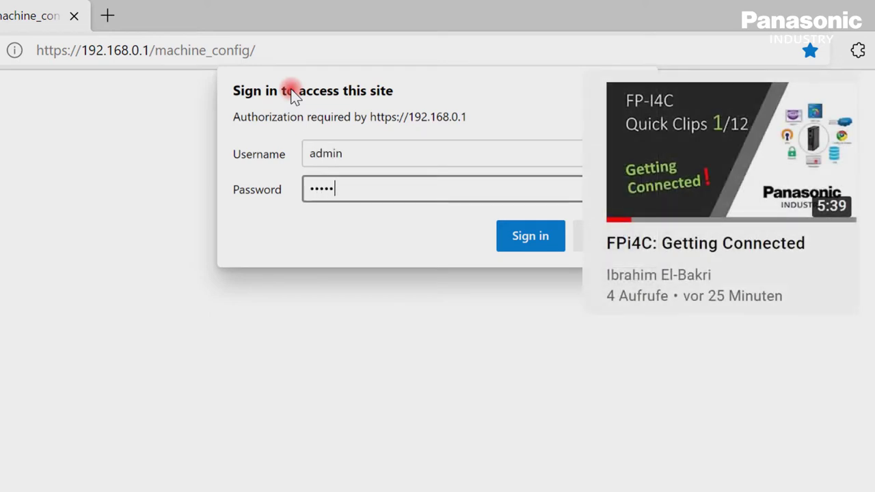
Enter the password, sign in, and show the COM1 RS232 port settings.
text(1)
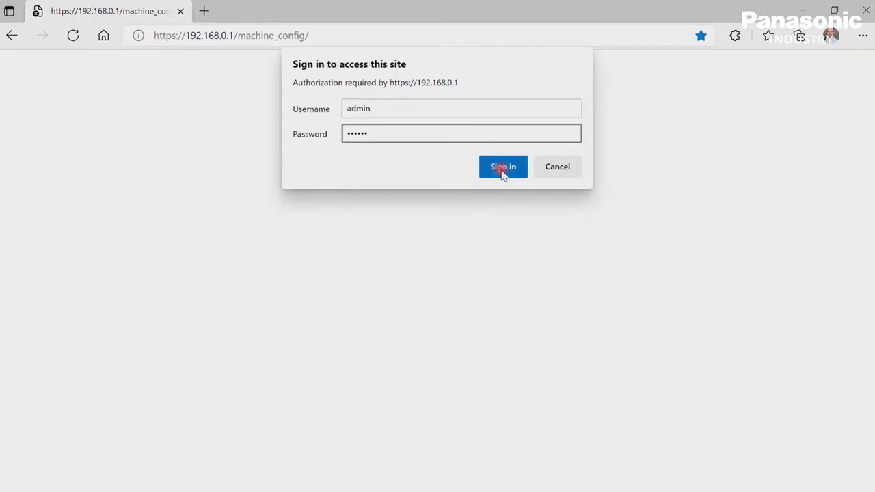
click(501, 169)
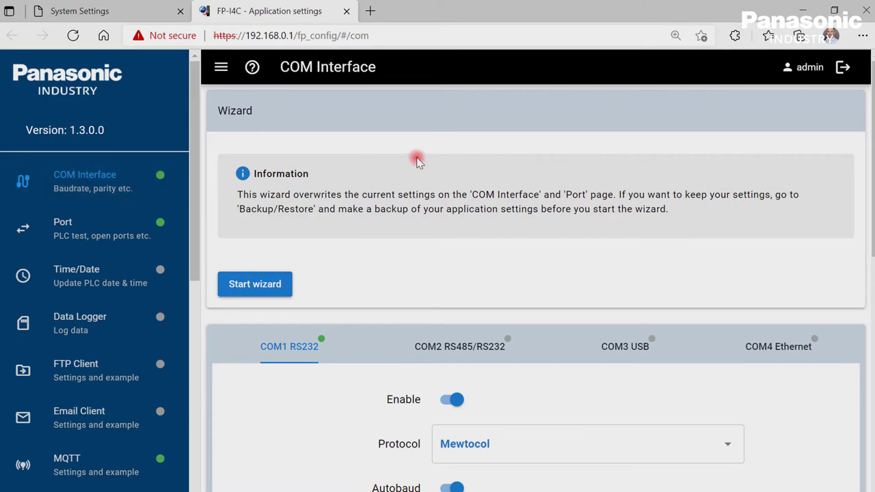
scroll(417, 160, down, 2)
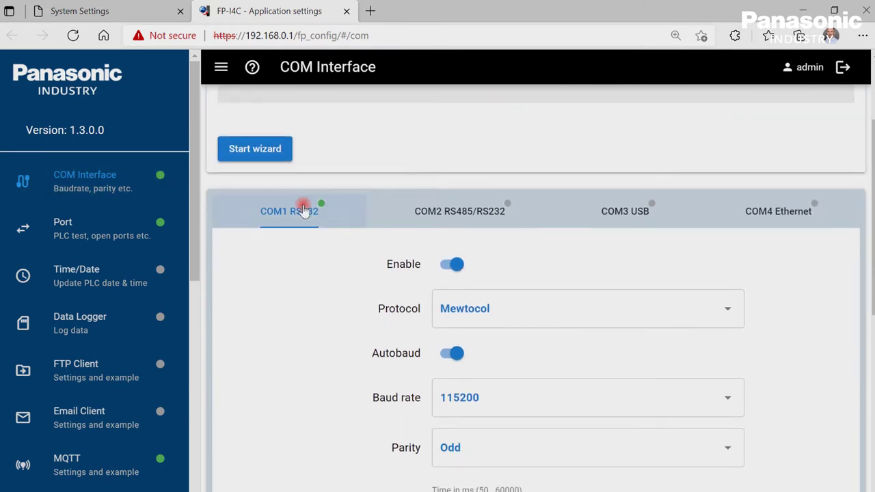
click(303, 209)
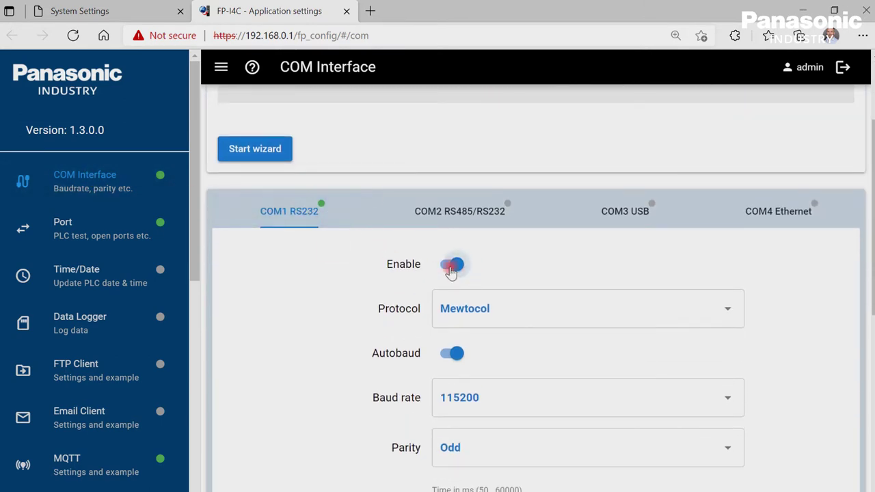
Keep the COM1 RS232 interface enabled and list the COM interfaces for the PLC.
click(451, 268)
click(450, 268)
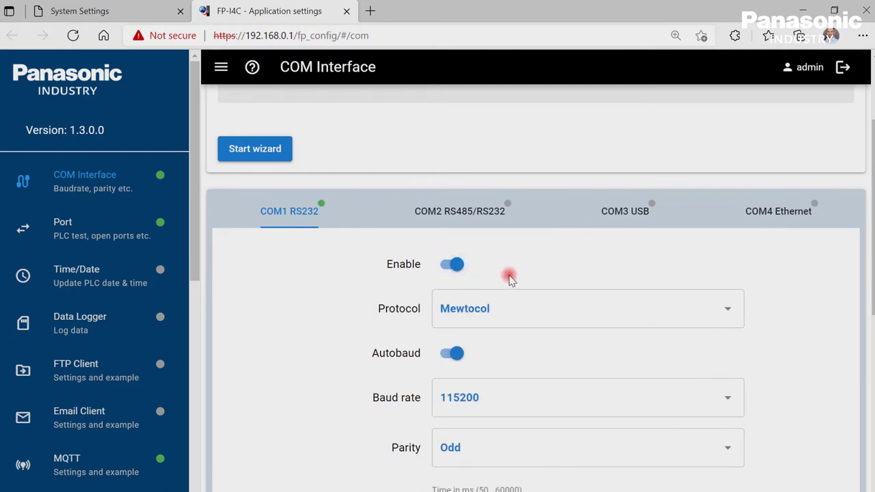
scroll(509, 277, down, 1)
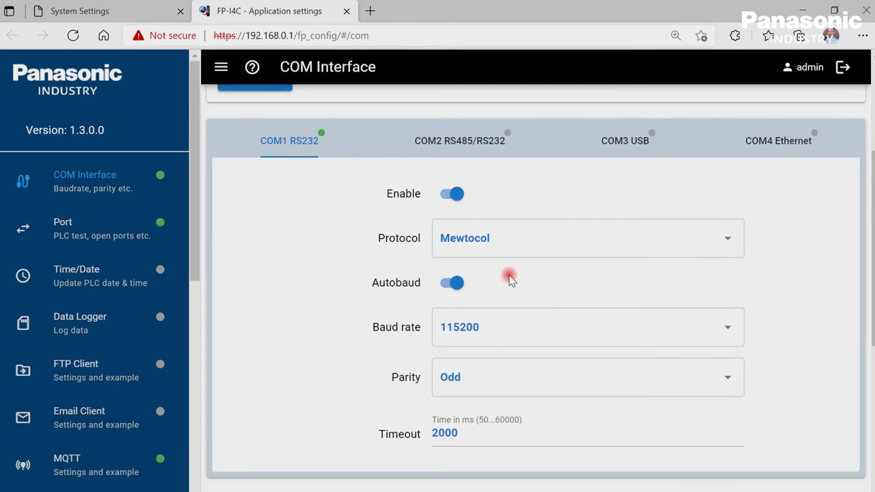
scroll(509, 276, down, 1)
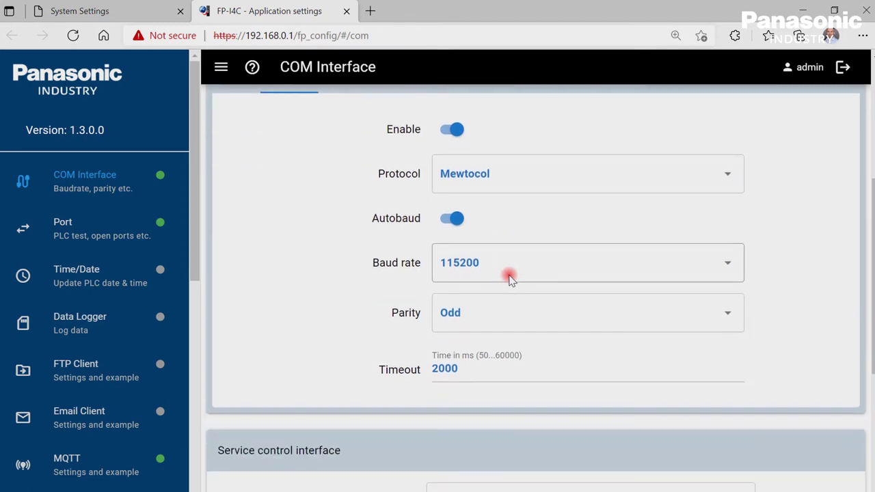
scroll(509, 275, down, 3)
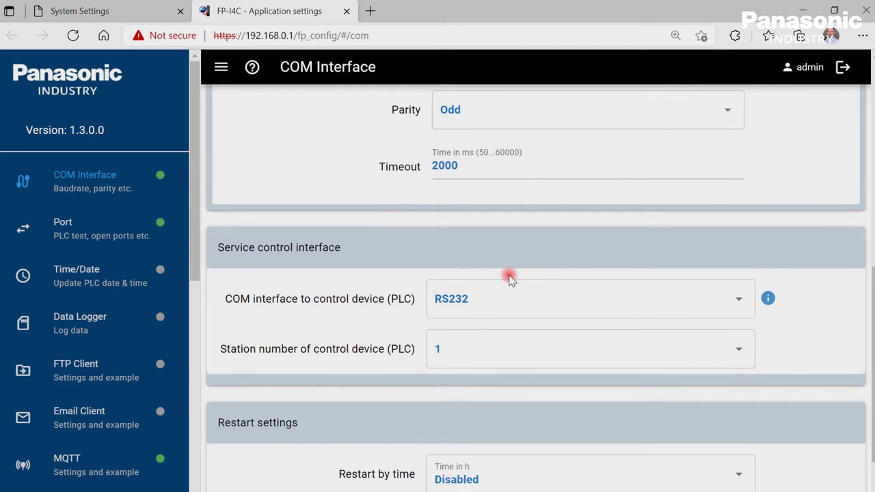
click(740, 304)
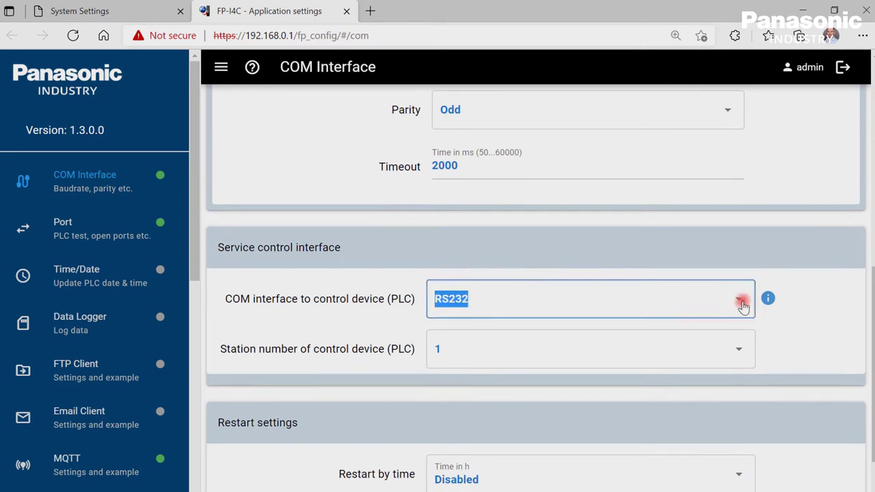
Keep RS232 as the PLC interface and expand the enabled Ethernet port 9094 rule.
click(666, 345)
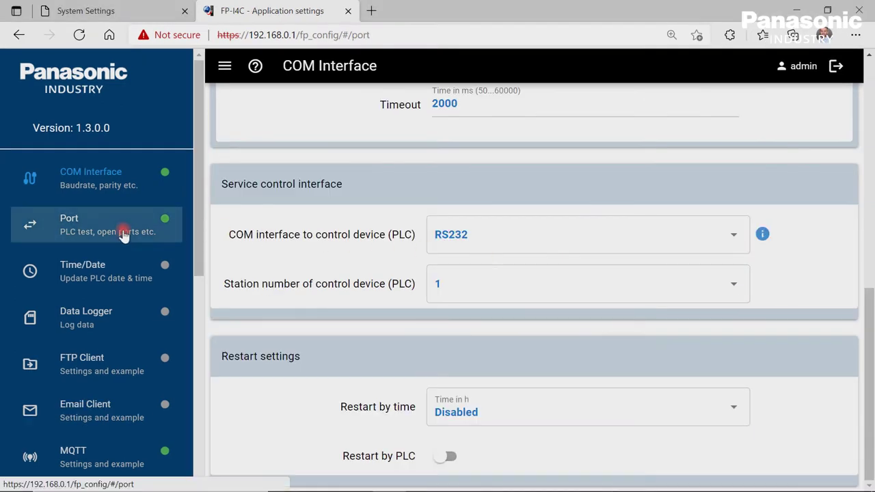
click(121, 233)
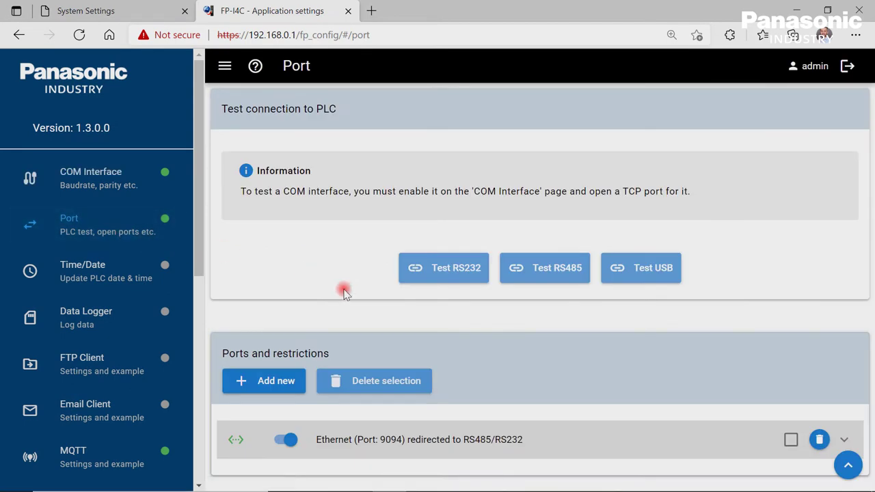
click(846, 440)
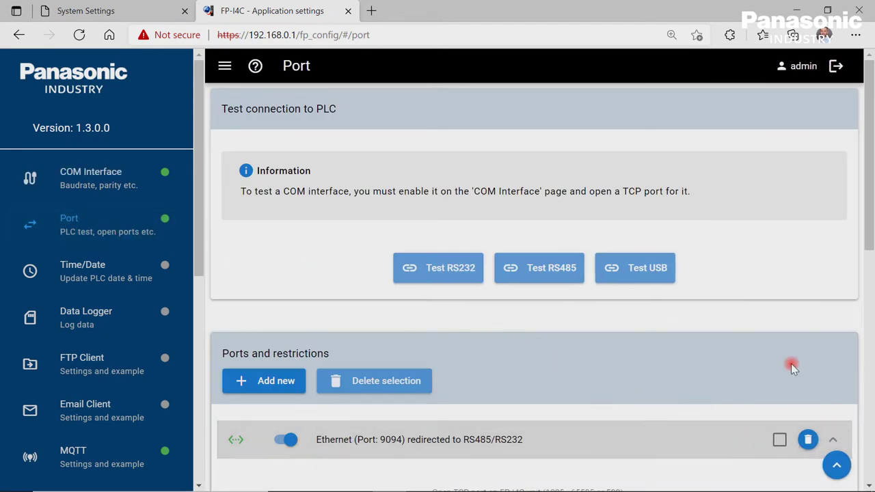
scroll(791, 363, down, 4)
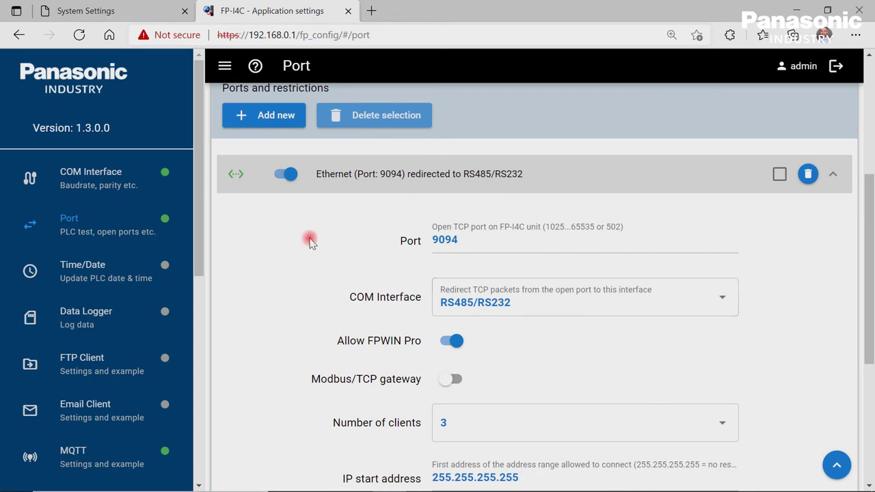
click(285, 175)
click(285, 176)
Redirect port 9094 traffic to RS232 and save the port configuration.
click(725, 301)
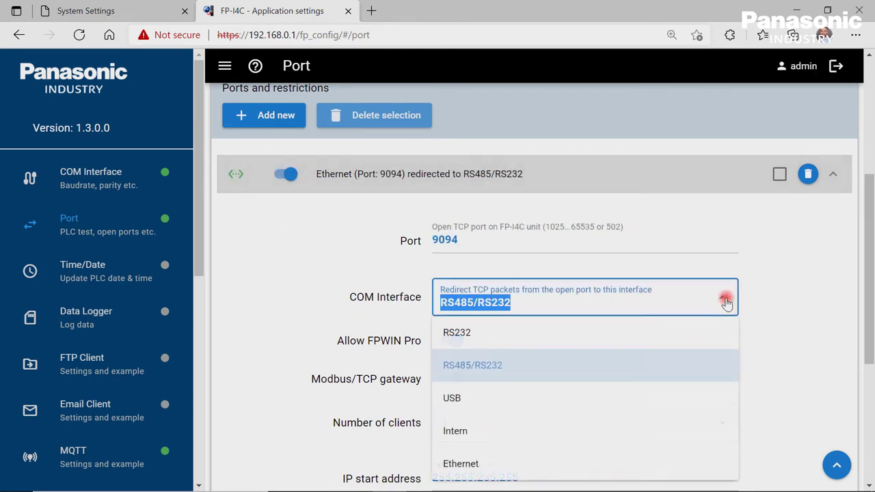
click(703, 331)
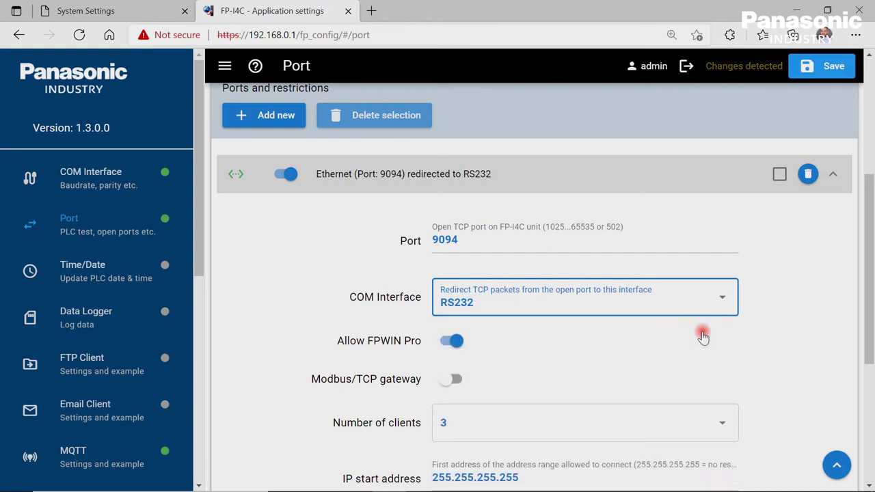
scroll(680, 347, down, 2)
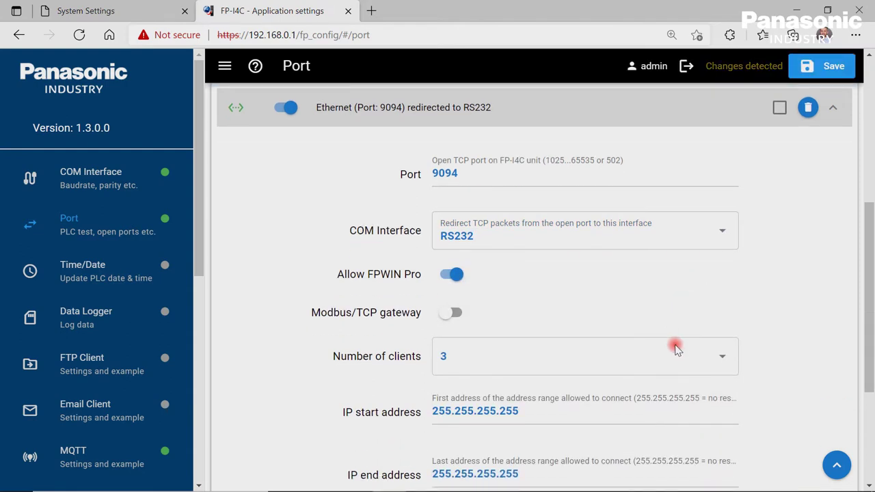
scroll(675, 345, down, 1)
scroll(674, 345, up, 2)
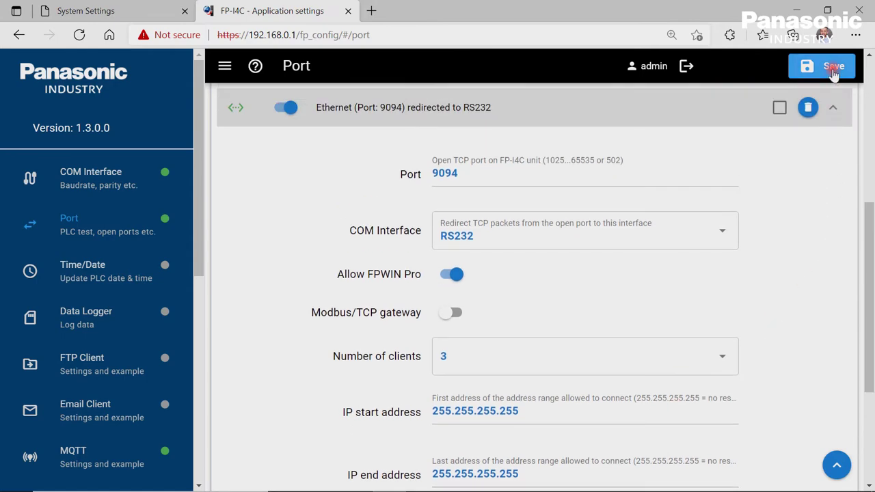
click(833, 68)
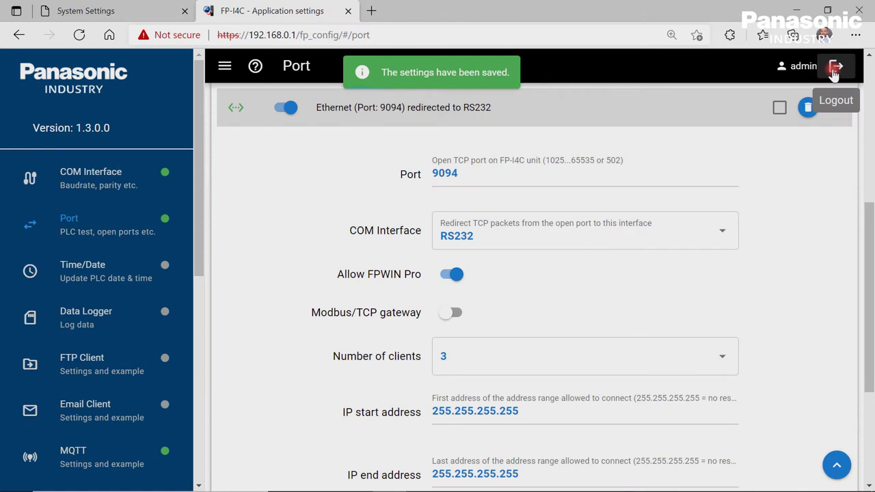
scroll(800, 126, up, 5)
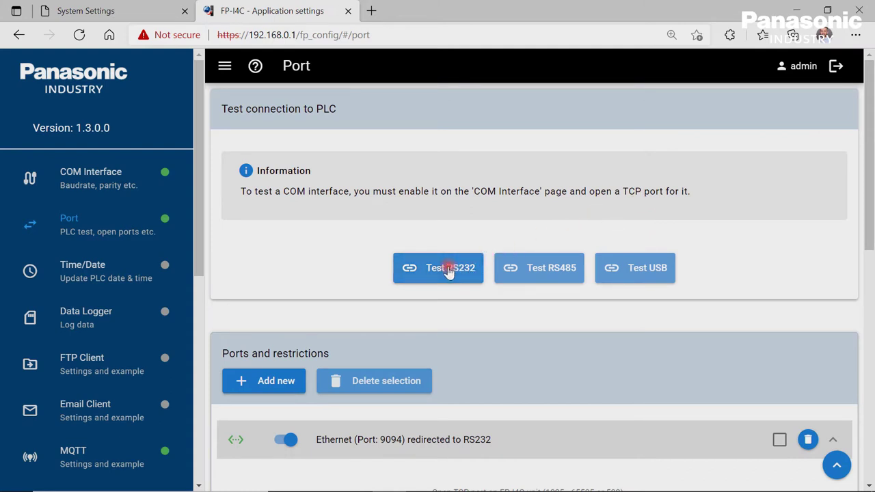
Run the RS232 PLC connection test, which reports an FP0H C32ET/EP successfully.
click(448, 271)
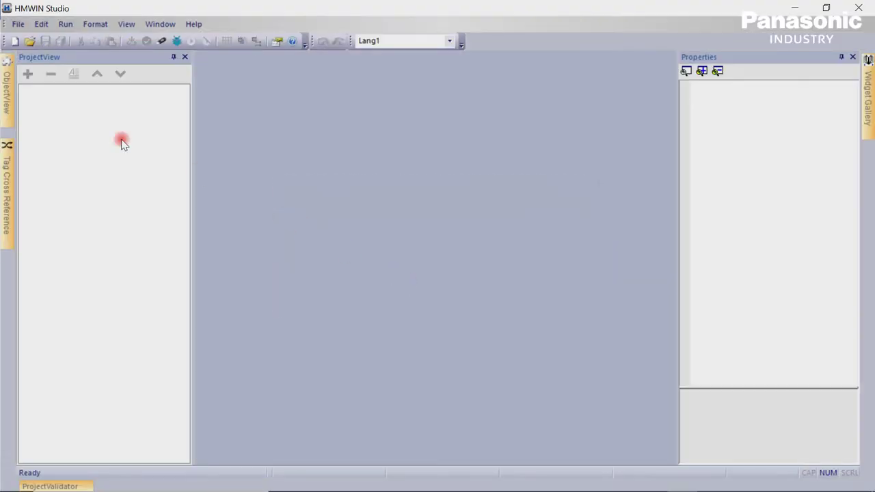
Create a new project named MyFirstWebpage targeting the FP-I4C device.
click(19, 24)
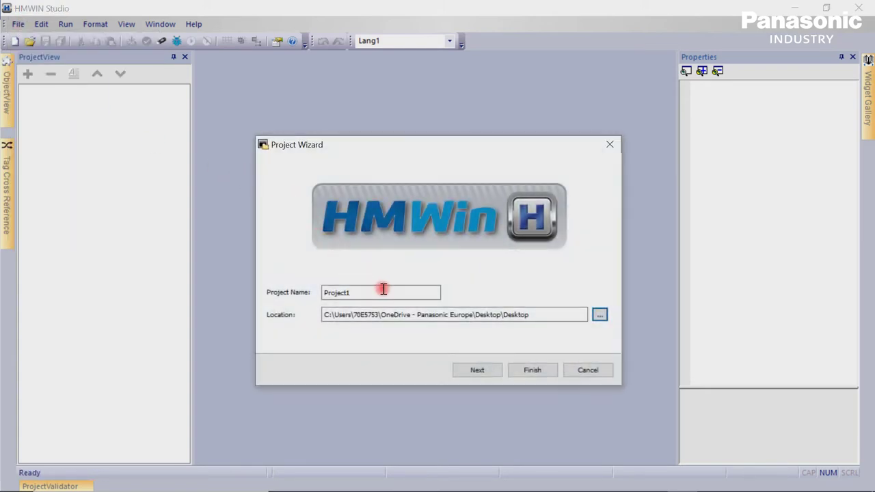
double_click(393, 294)
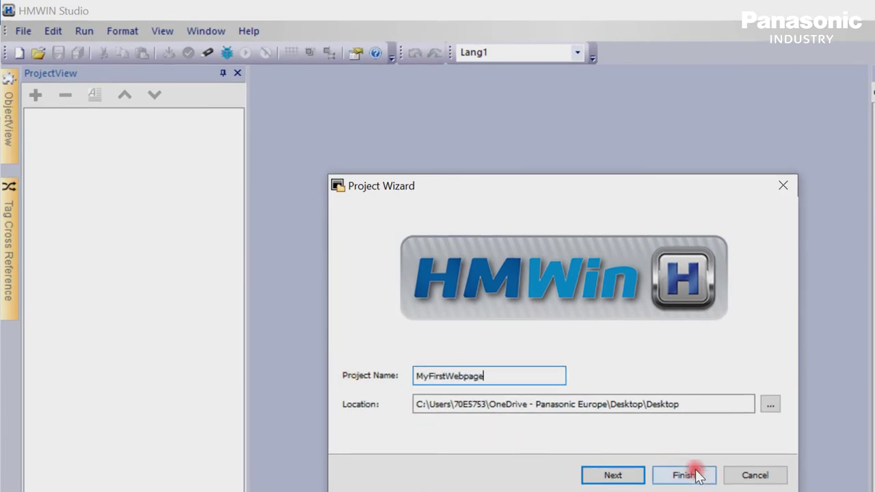
click(618, 474)
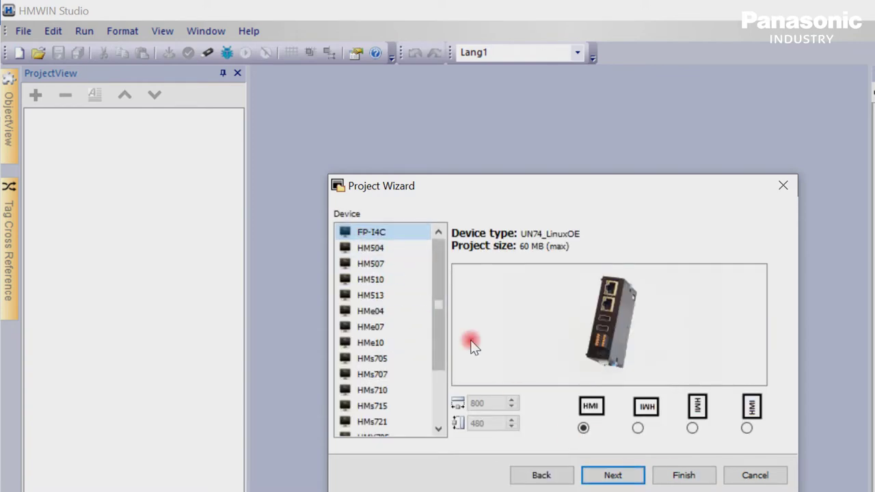
click(680, 478)
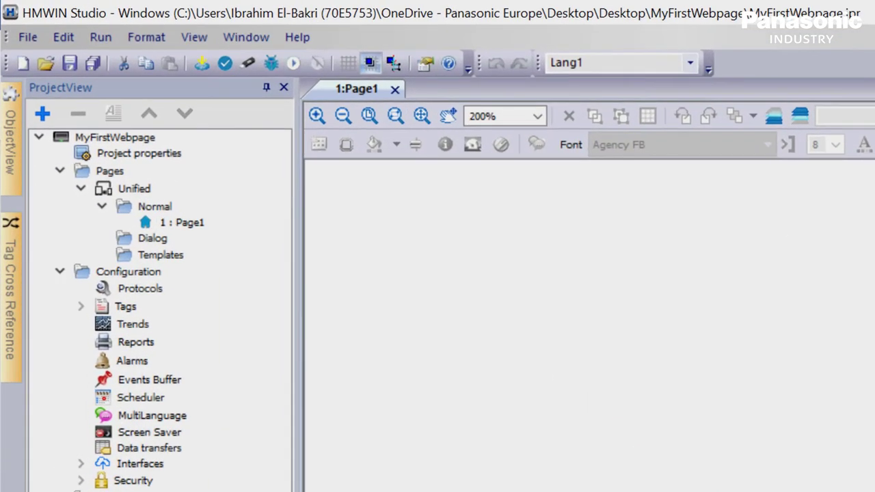
Add a Panasonic FP/FP7 protocol with Ethernet as the communication media.
click(156, 289)
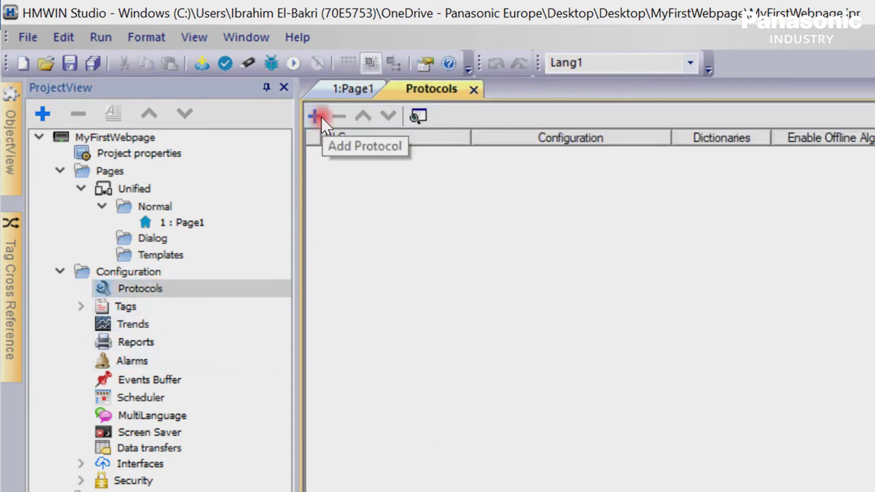
click(317, 116)
click(462, 154)
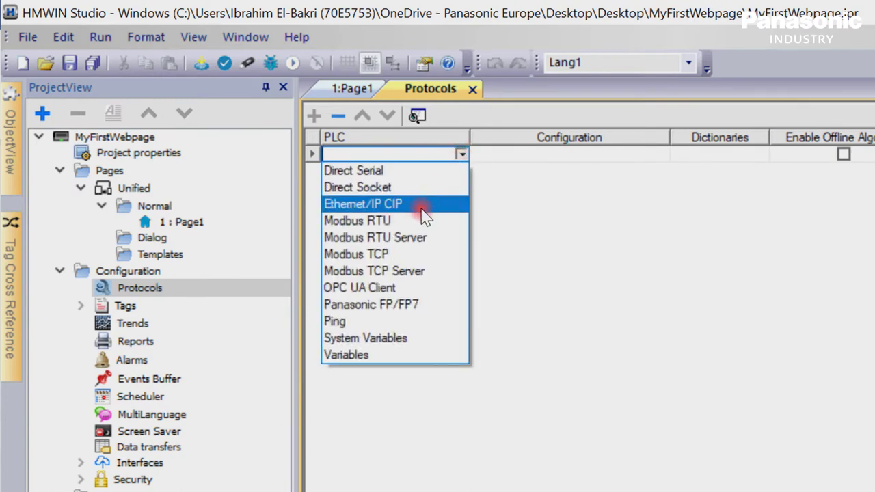
click(426, 306)
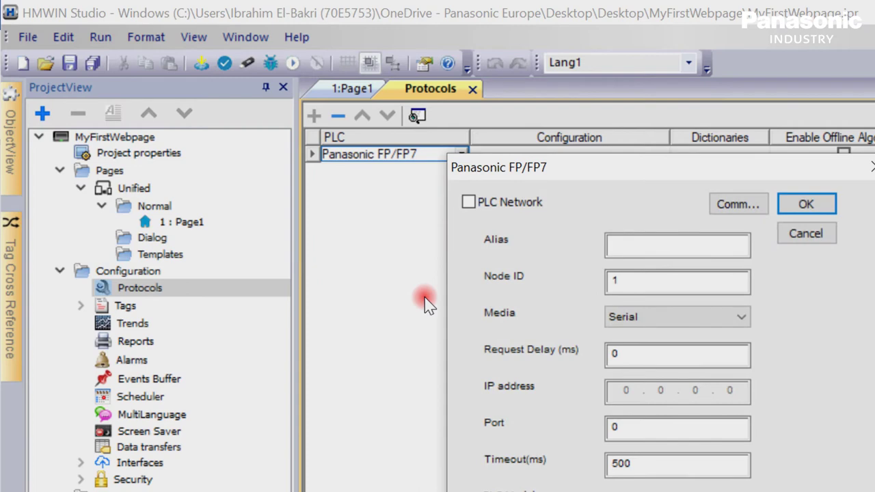
click(743, 320)
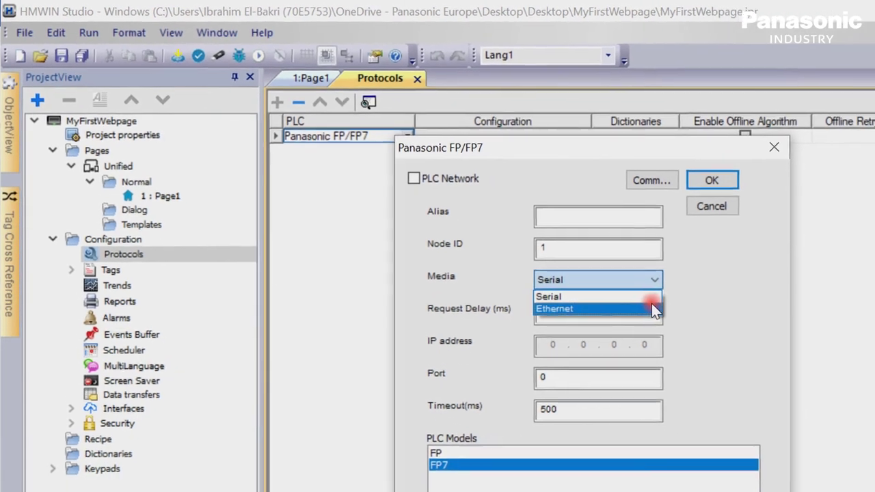
click(689, 326)
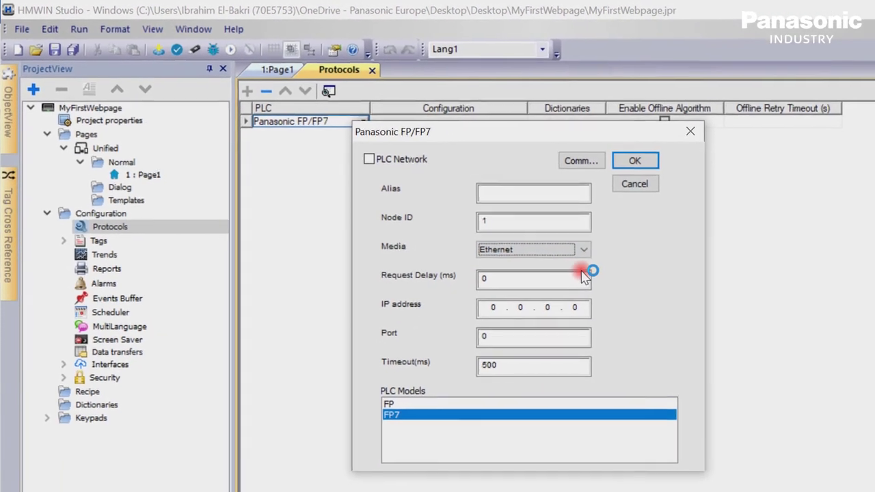
Set IP 127.0.0.1, port 9094 and the FP PLC model, and confirm.
click(481, 294)
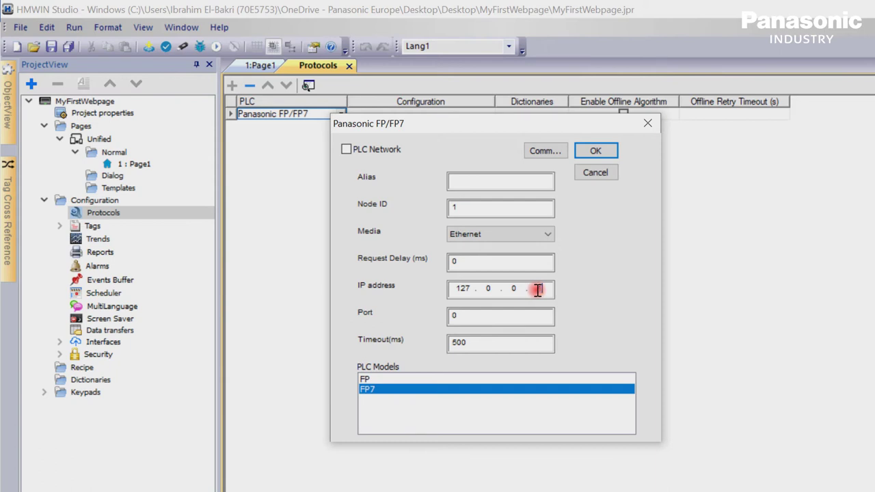
click(479, 319)
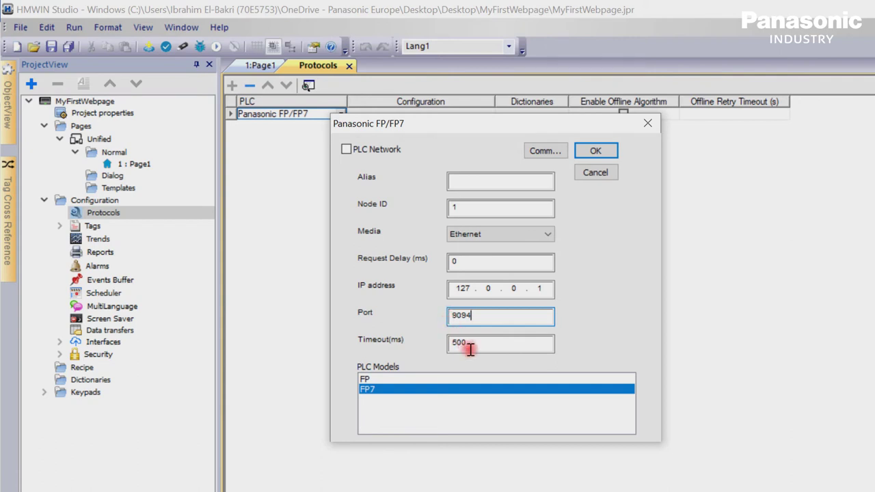
click(389, 380)
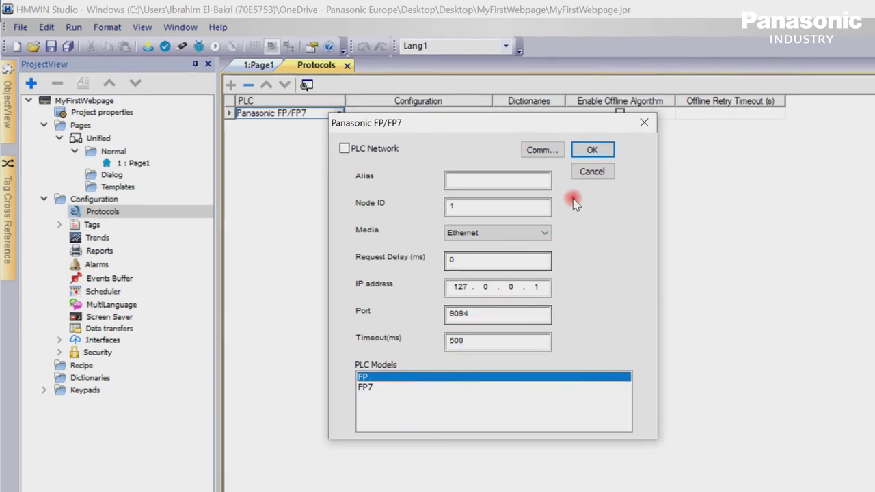
click(591, 151)
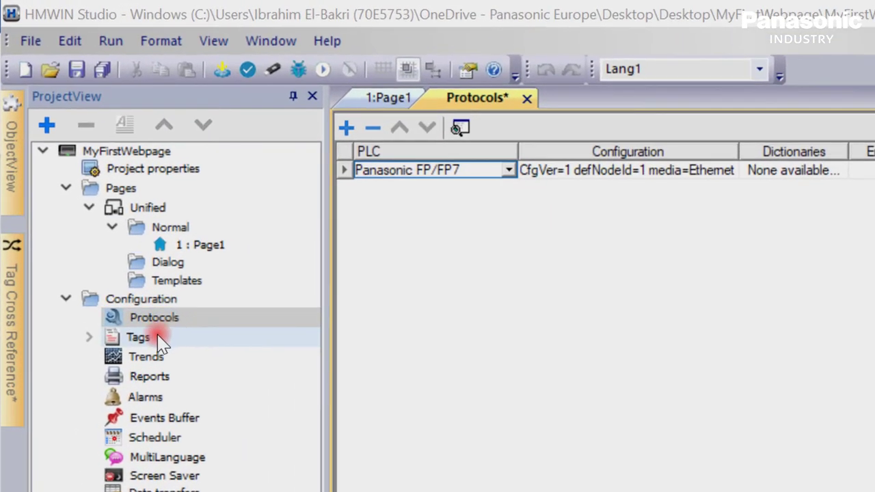
Add a new tag in the tag table with memory type DT - Data reg.
click(105, 226)
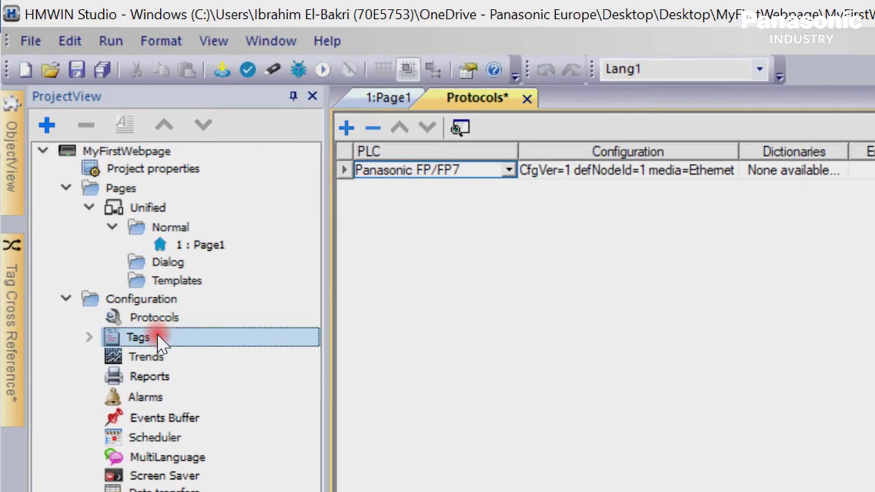
double_click(139, 337)
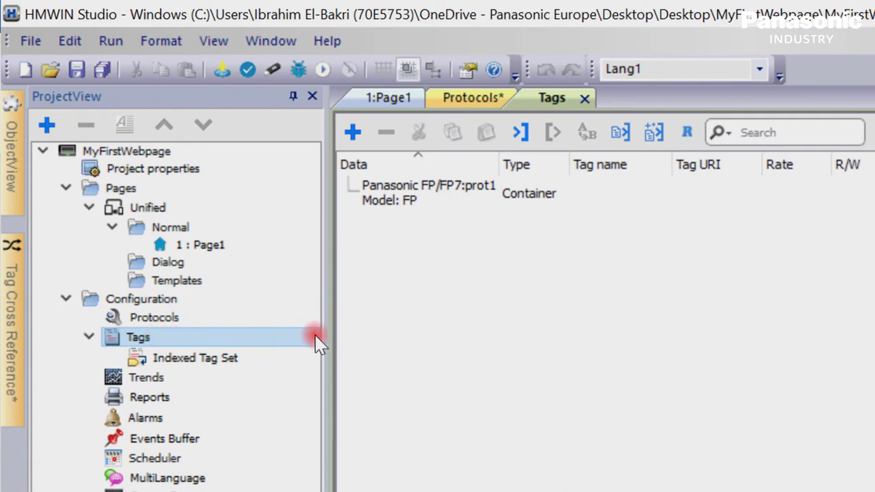
click(355, 133)
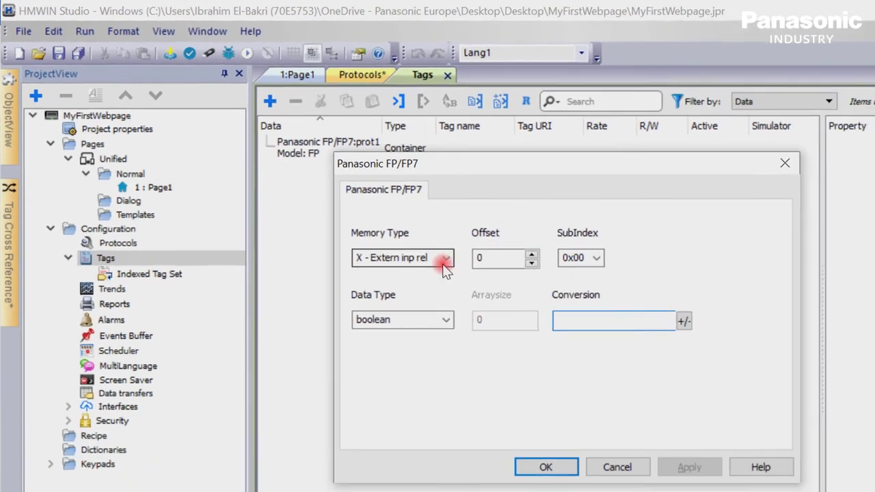
click(582, 337)
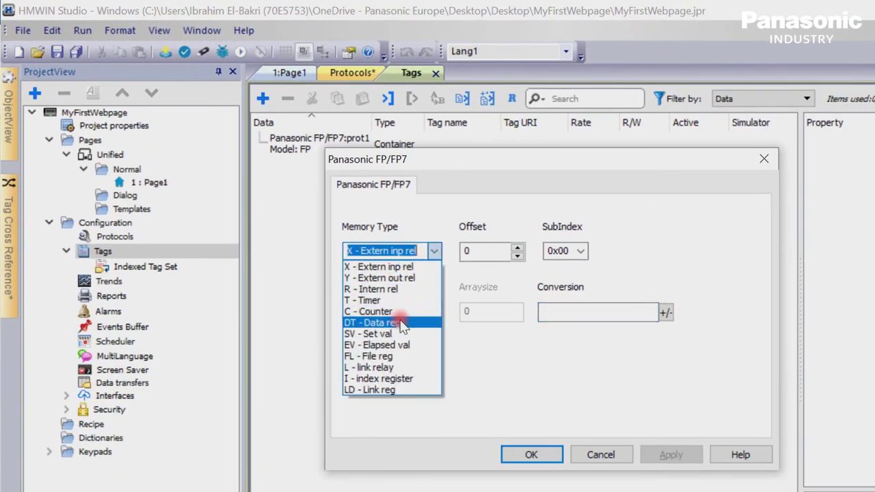
click(401, 324)
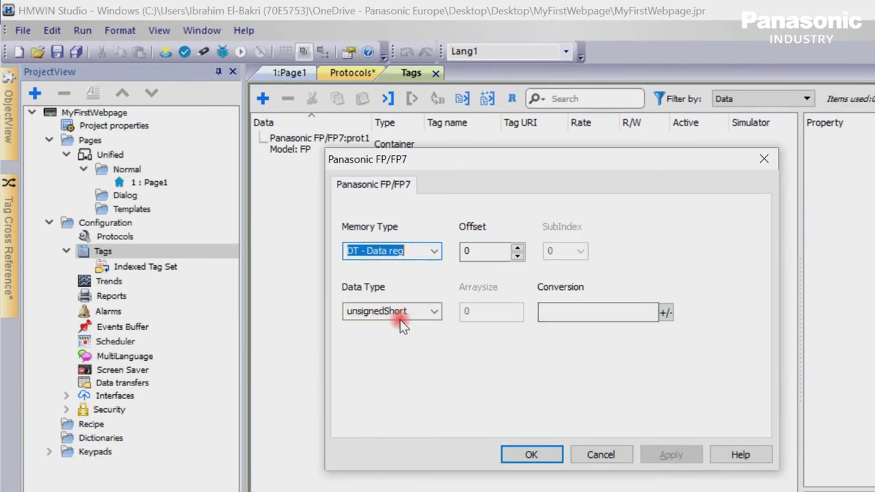
Set offset 100 with unsignedShort data type and name the tag SampleData.
click(492, 253)
drag(492, 253, 442, 250)
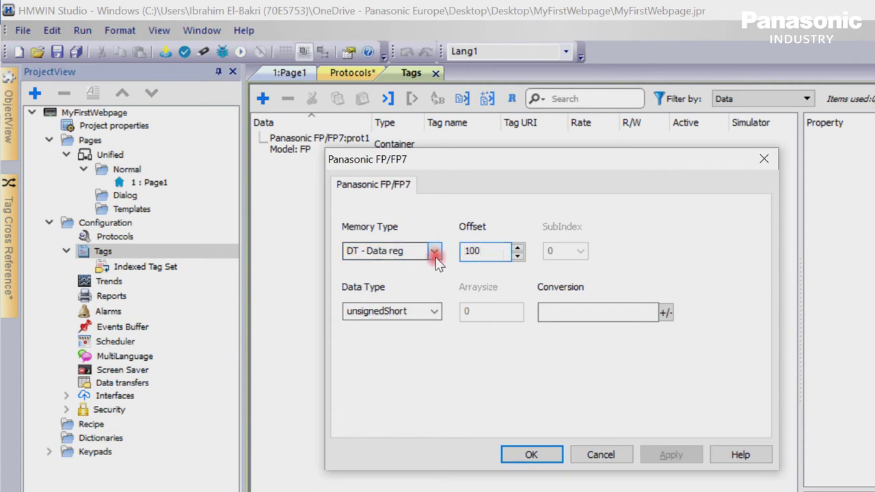
click(434, 311)
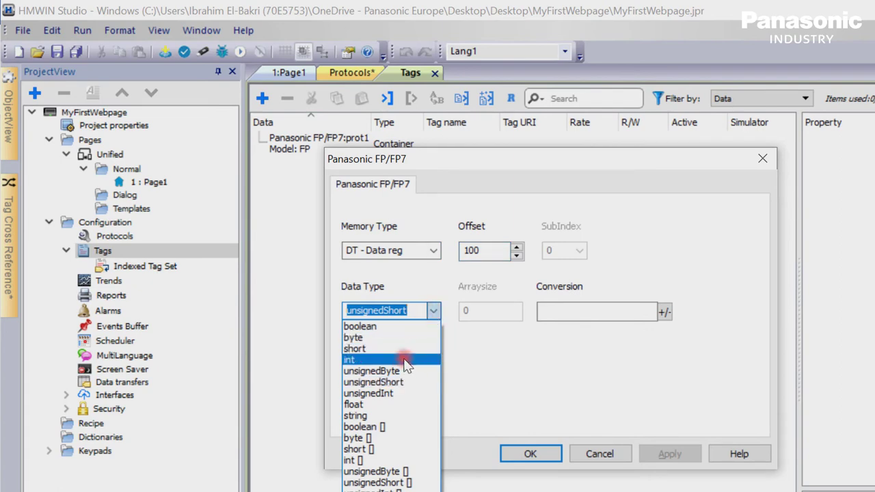
click(403, 382)
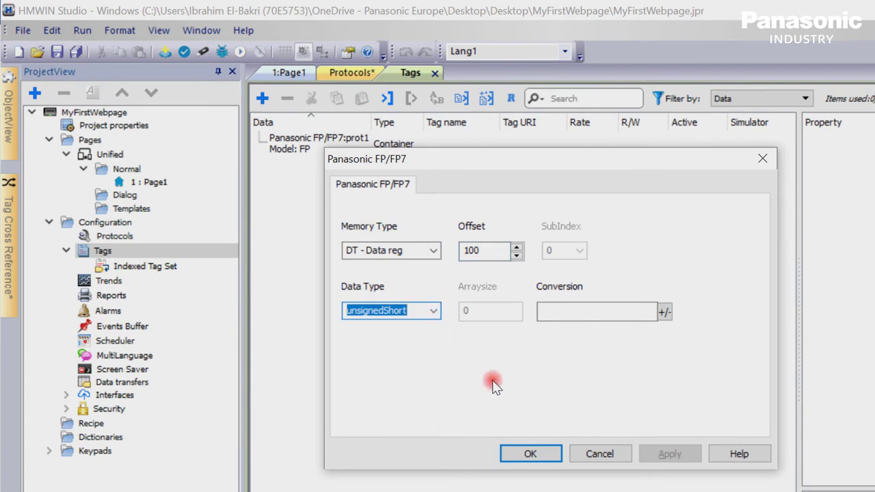
click(554, 455)
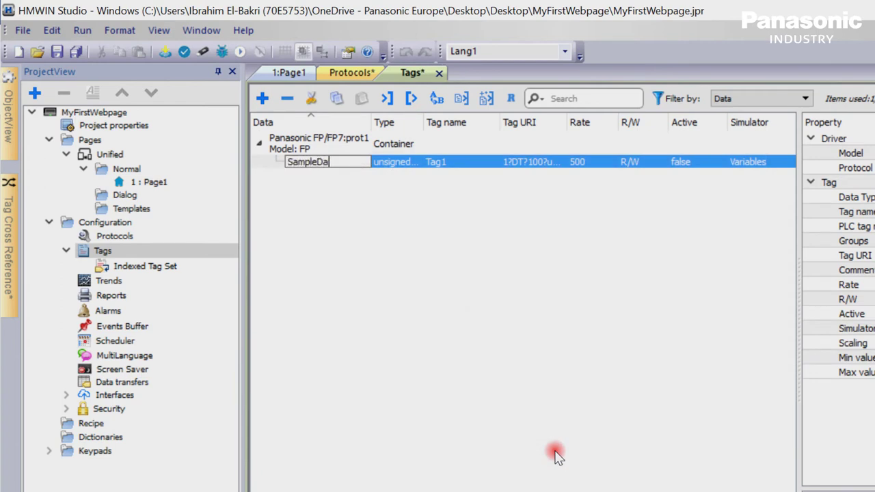
key(Return)
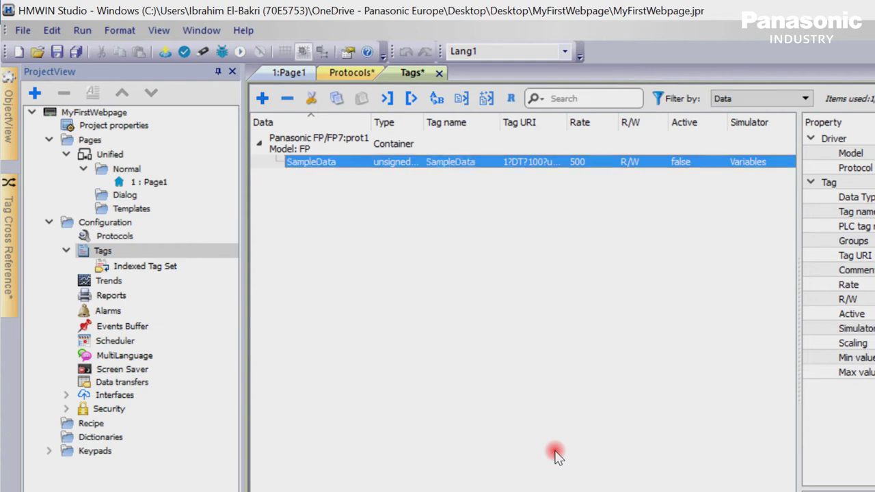
Open Page1 and rename it to Homepage.
double_click(136, 181)
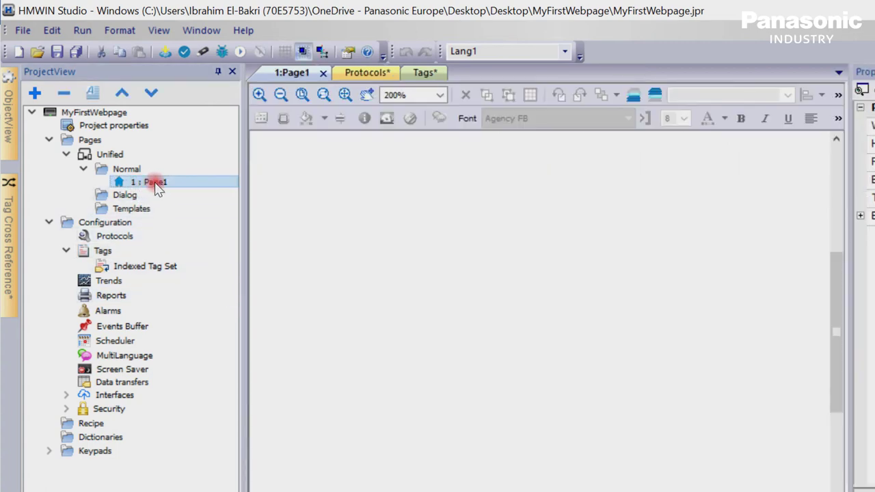
click(159, 186)
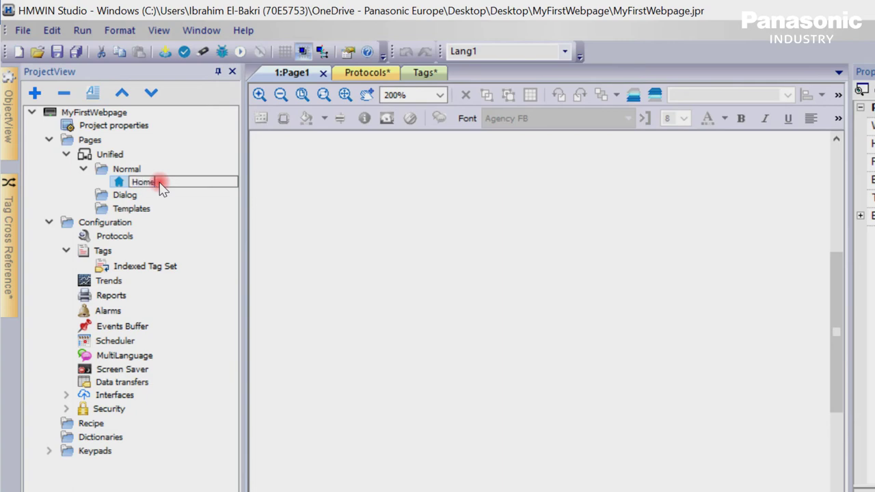
key(Return)
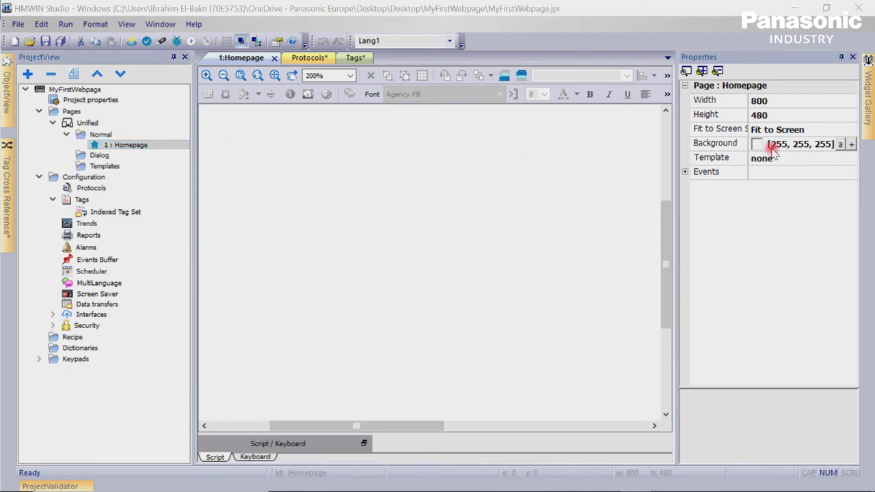
Place a 99999 numeric field on the Homepage at font size 36, sized 150×75, and widen the canvas.
click(865, 113)
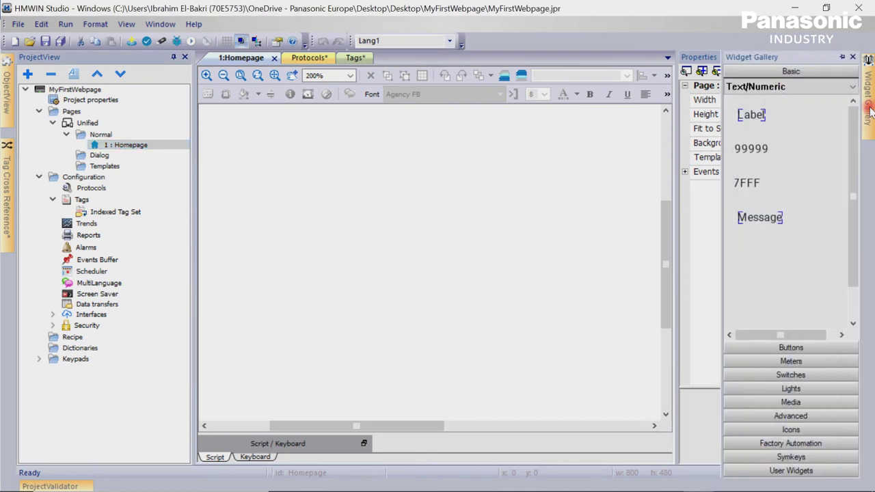
drag(779, 149, 455, 251)
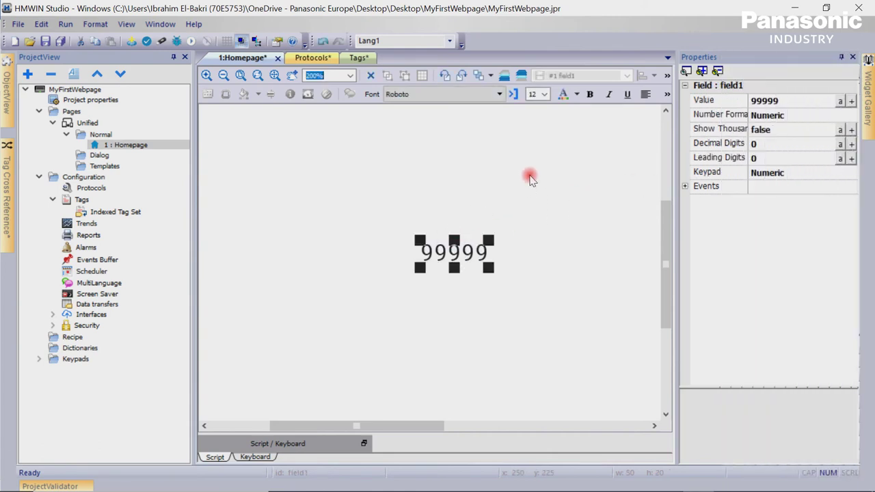
click(545, 97)
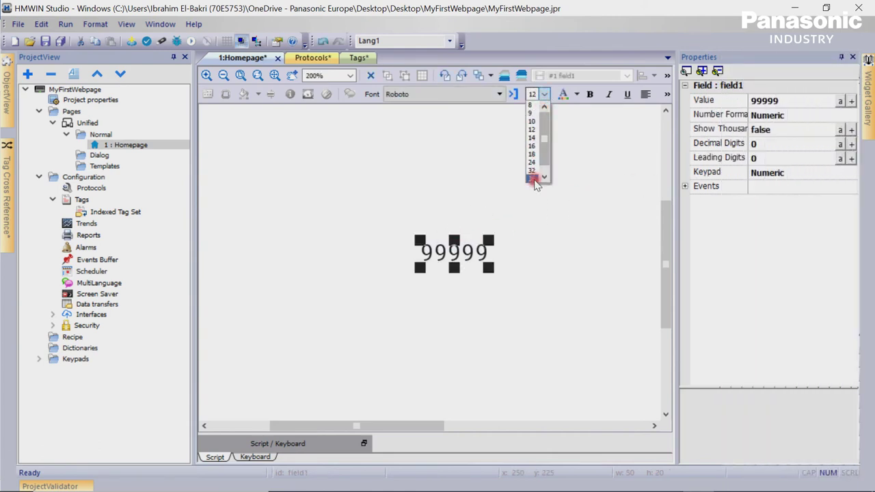
click(534, 183)
drag(488, 267, 626, 317)
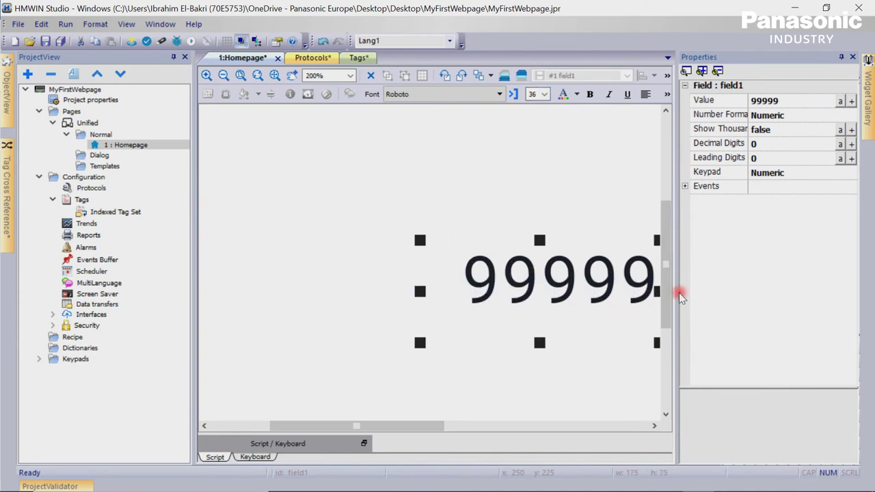
drag(677, 292, 744, 291)
Bind the numeric field's value to the SampleData tag.
double_click(542, 282)
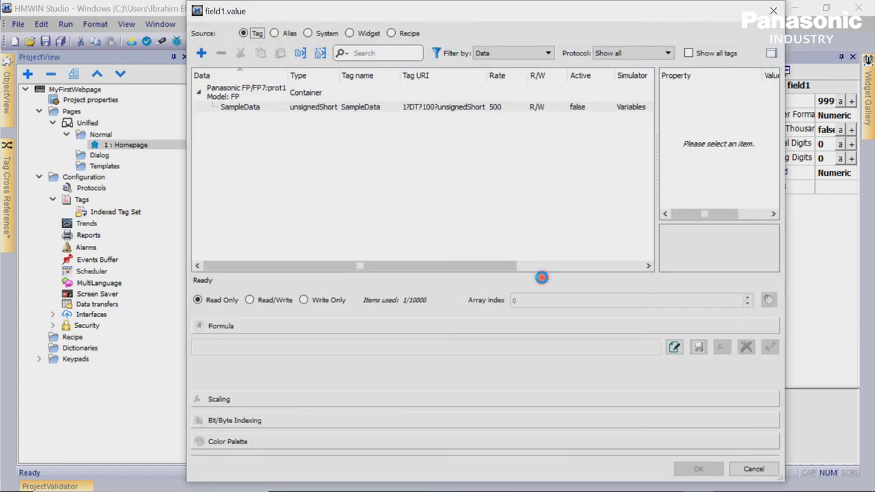
click(249, 108)
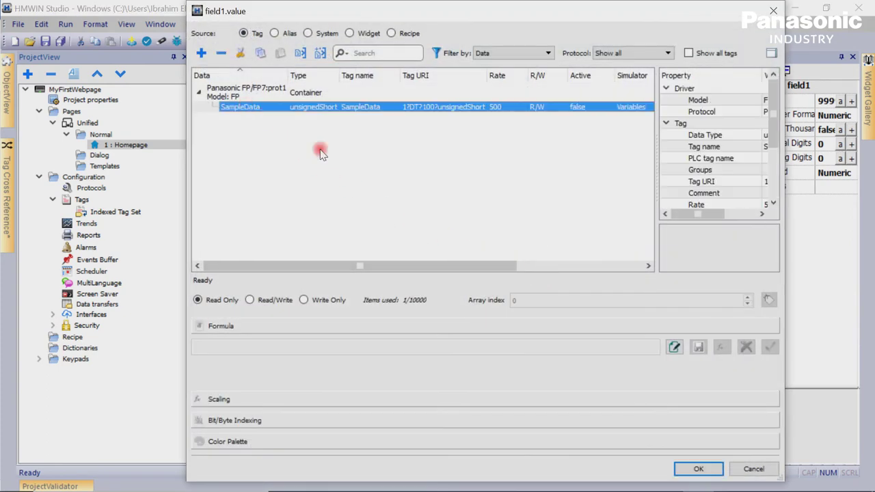
click(698, 469)
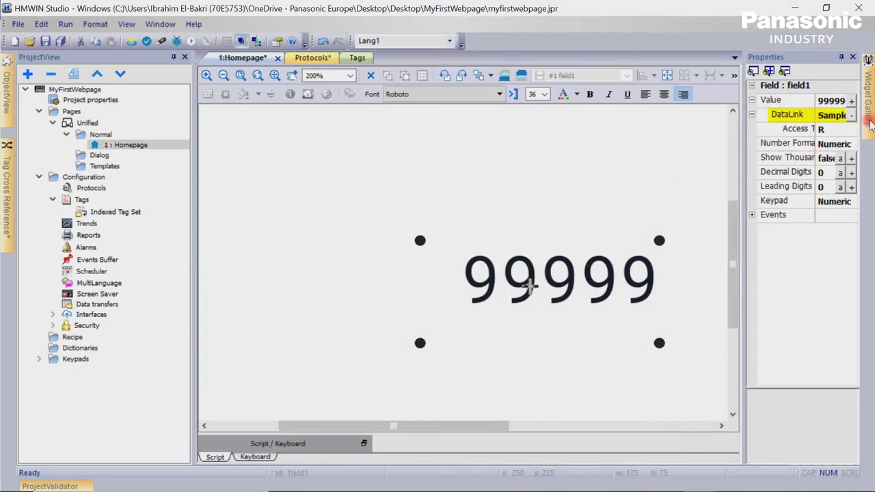
Add a text label reading 'Sample Data:' left of the field, with font size 36.
mouse_move(870, 123)
click(829, 117)
click(752, 114)
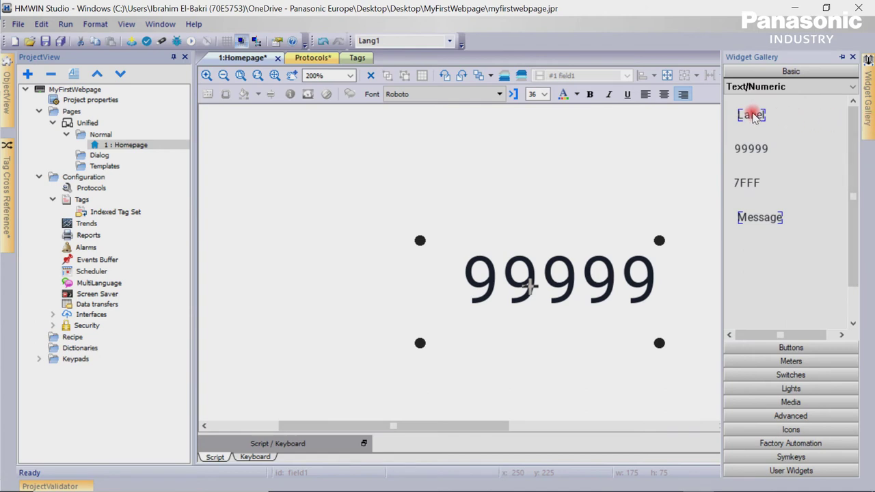
drag(754, 118, 308, 284)
double_click(308, 286)
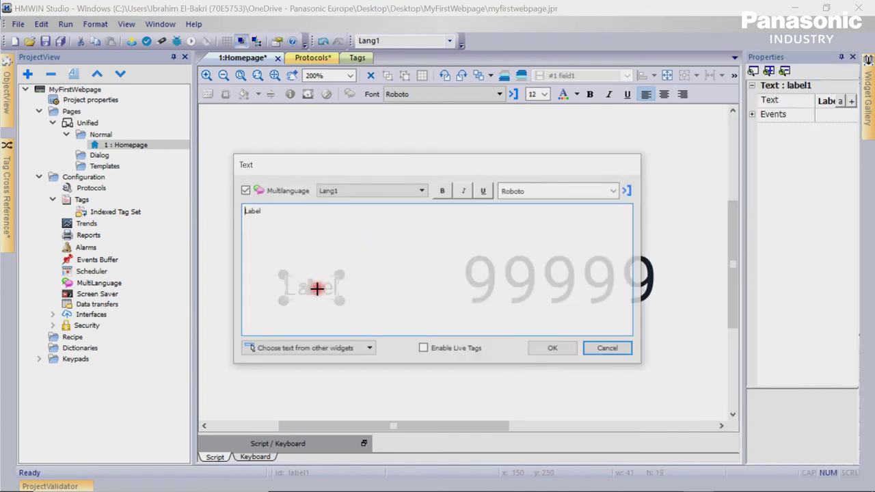
double_click(245, 210)
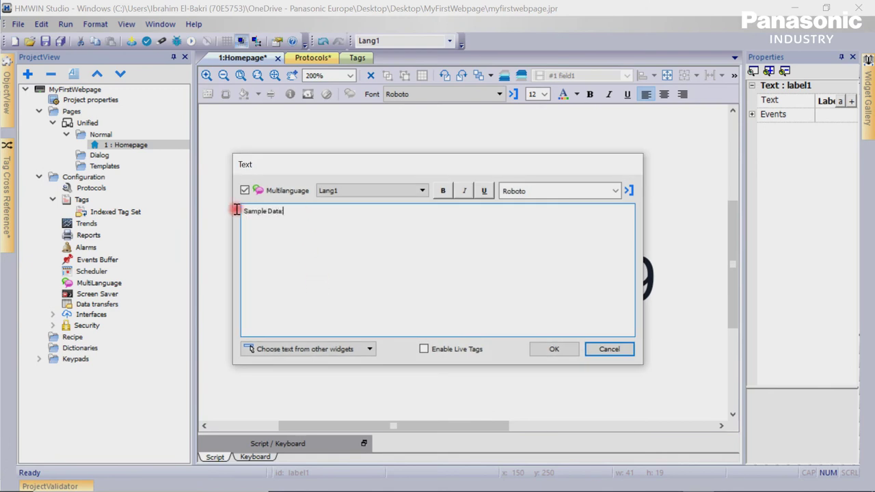
click(553, 348)
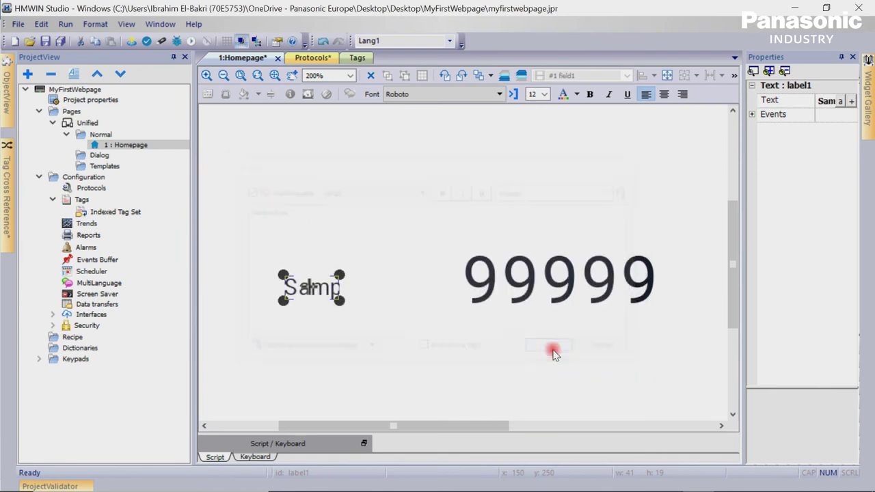
click(545, 95)
click(532, 175)
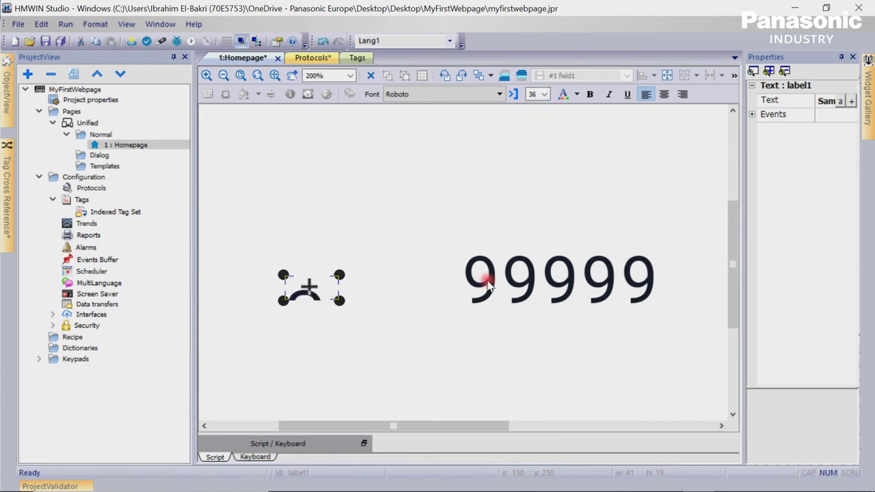
Enlarge the 'Sample Data:' label and line it up just left of the 99999 field.
click(432, 290)
click(342, 300)
drag(340, 301, 73, 237)
drag(432, 286, 644, 289)
click(289, 279)
drag(220, 276, 253, 273)
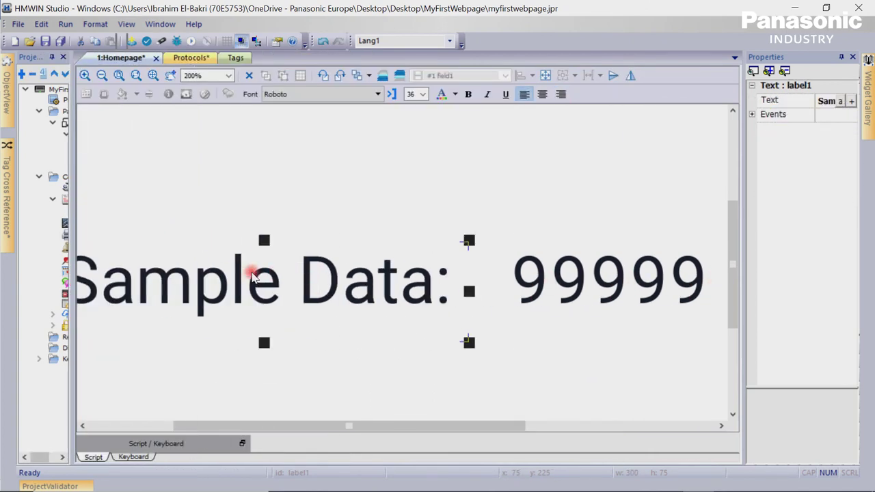
drag(182, 279, 210, 279)
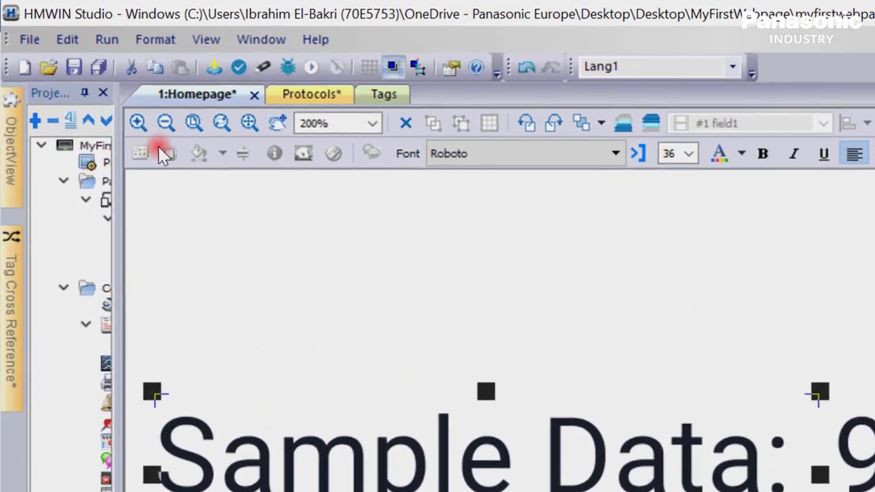
click(106, 39)
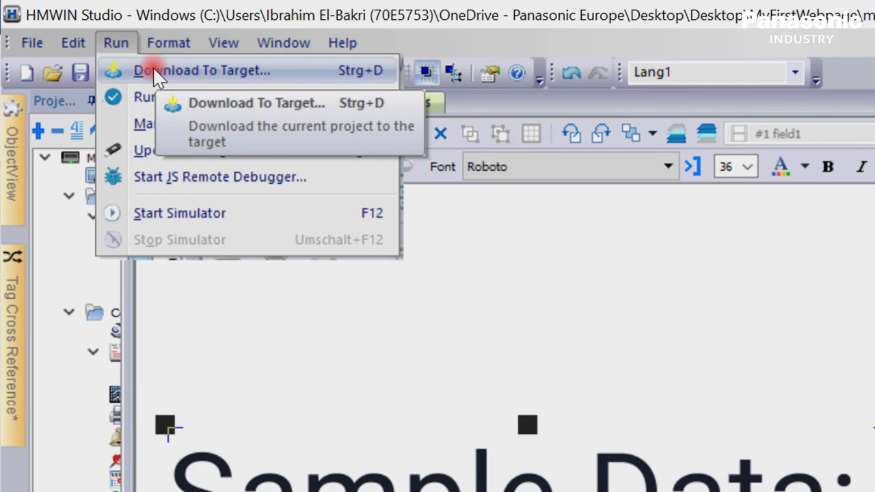
click(153, 69)
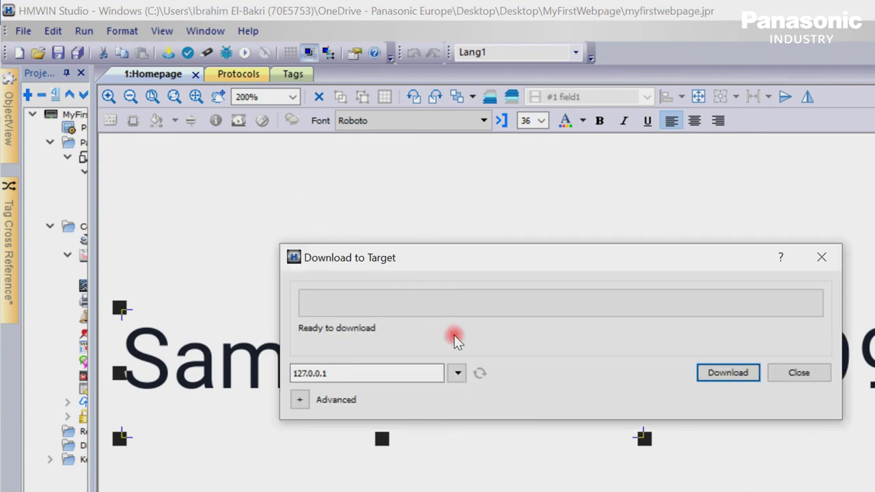
click(457, 373)
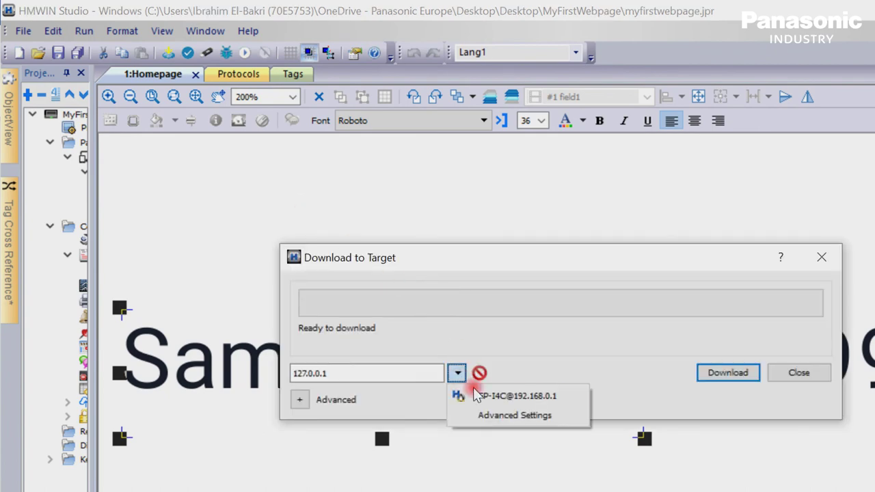
click(507, 397)
click(729, 374)
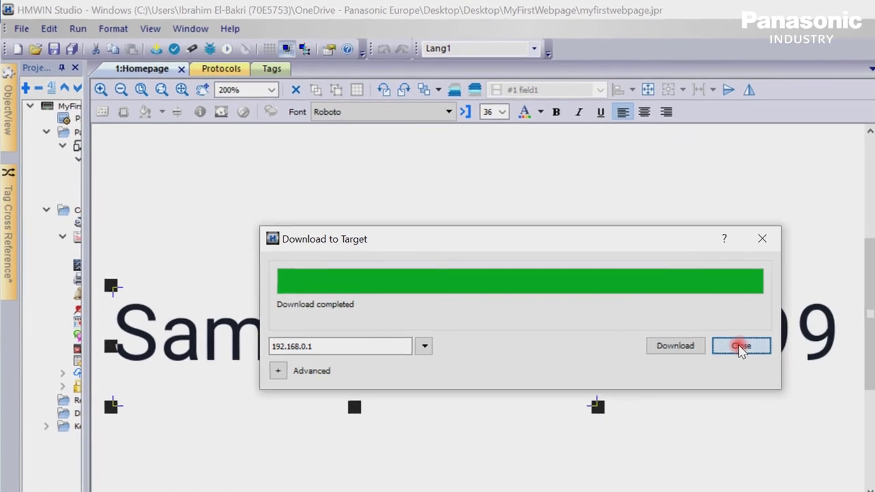
click(740, 346)
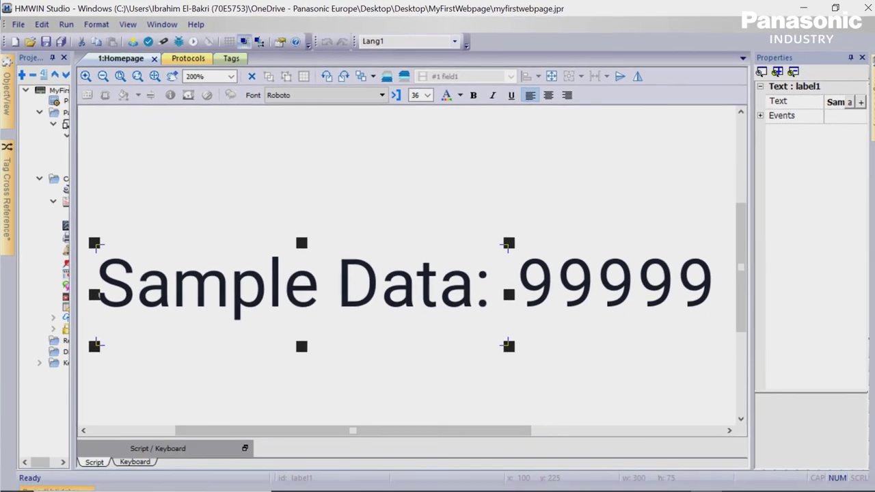
click(380, 478)
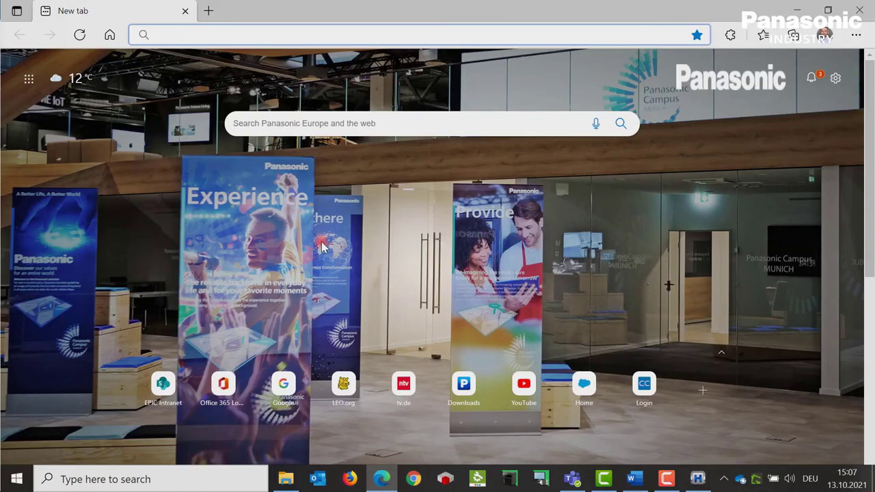
click(273, 31)
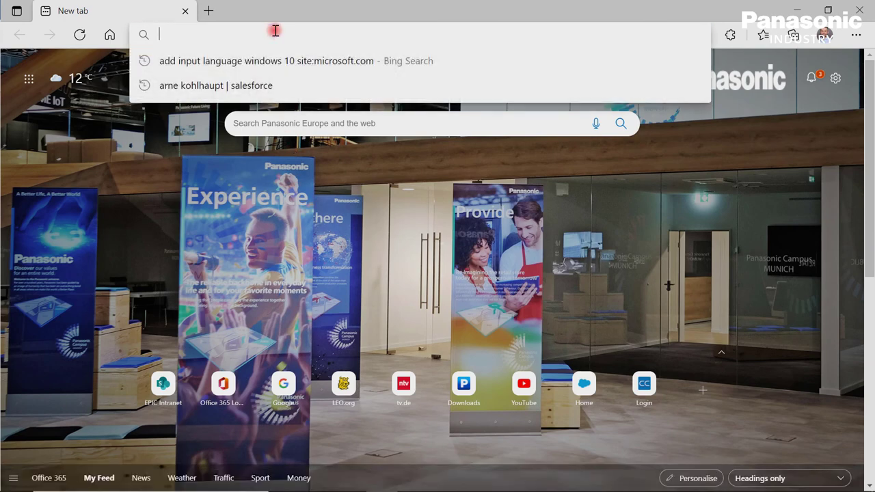
text(https)
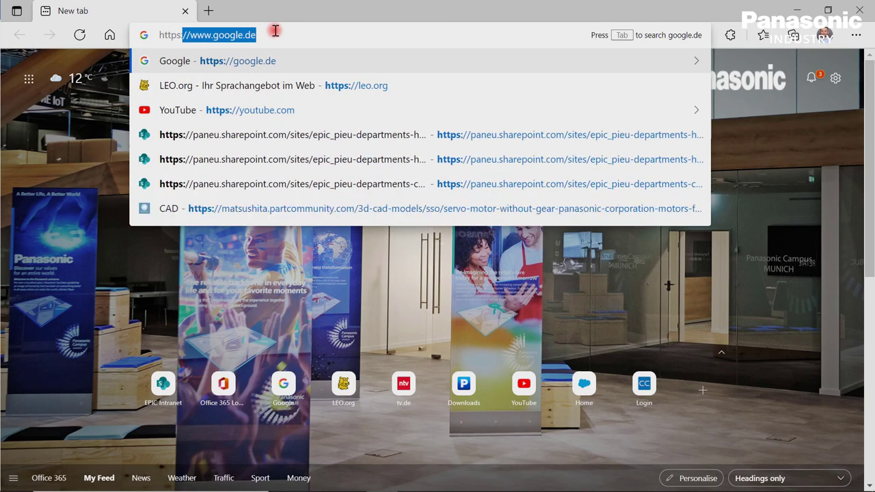
text(://192)
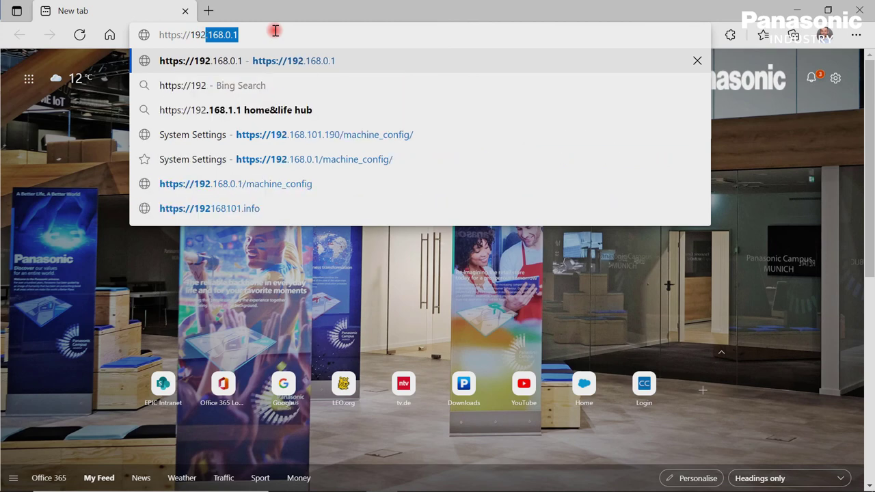
key(Return)
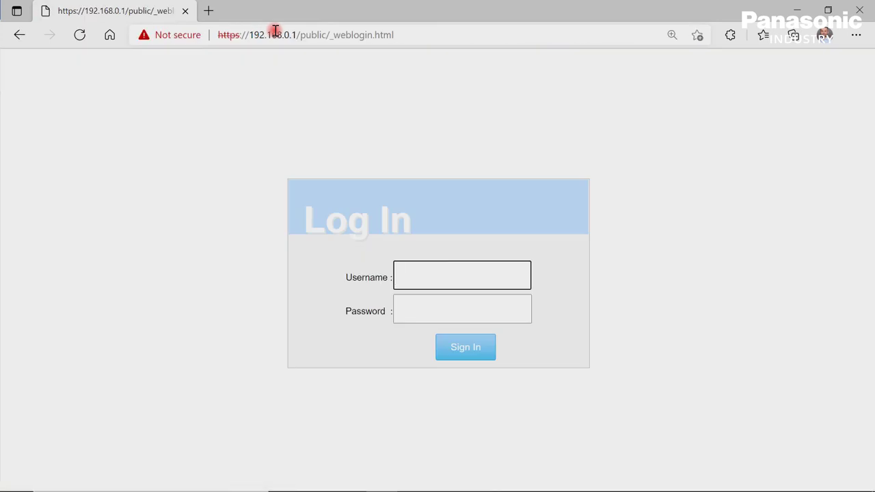
text(admin)
key(Tab)
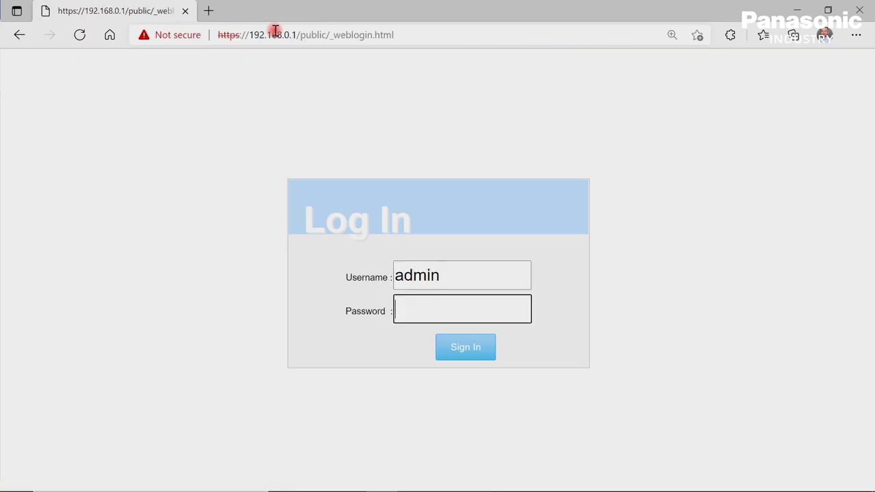
key(Return)
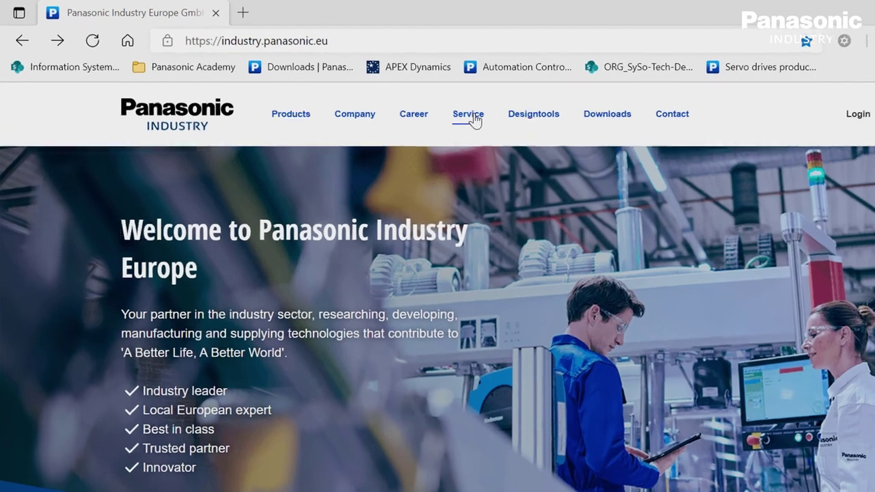
Go to Service > Seminars & trainings > Academy on the Panasonic site.
click(413, 101)
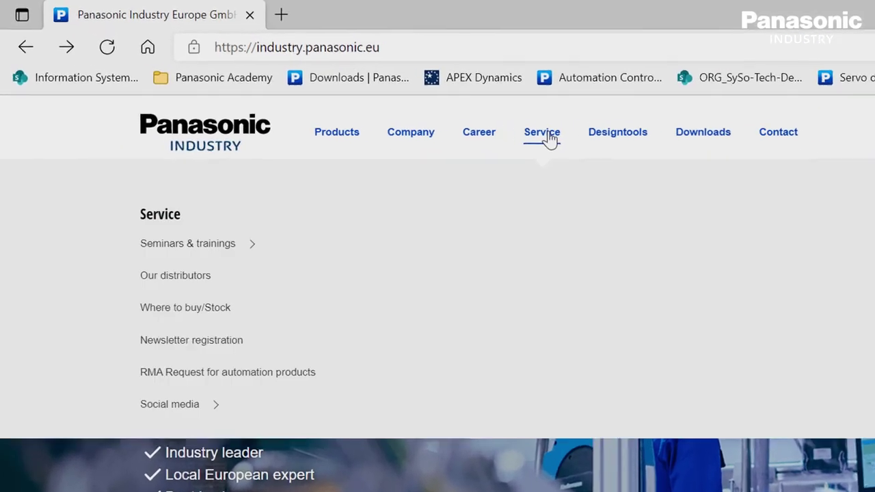
click(240, 271)
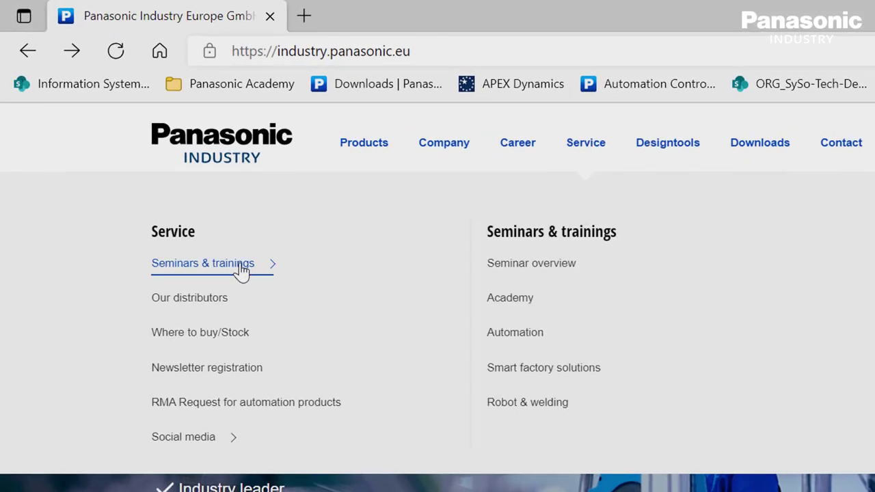
click(511, 304)
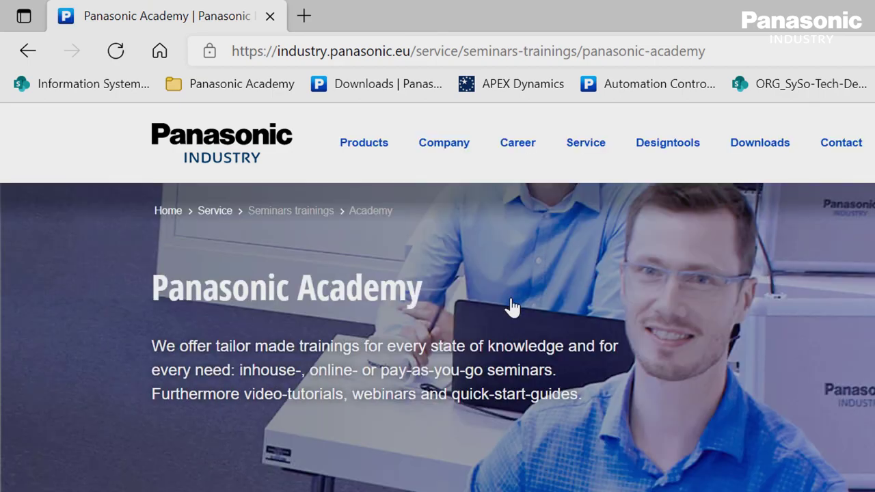